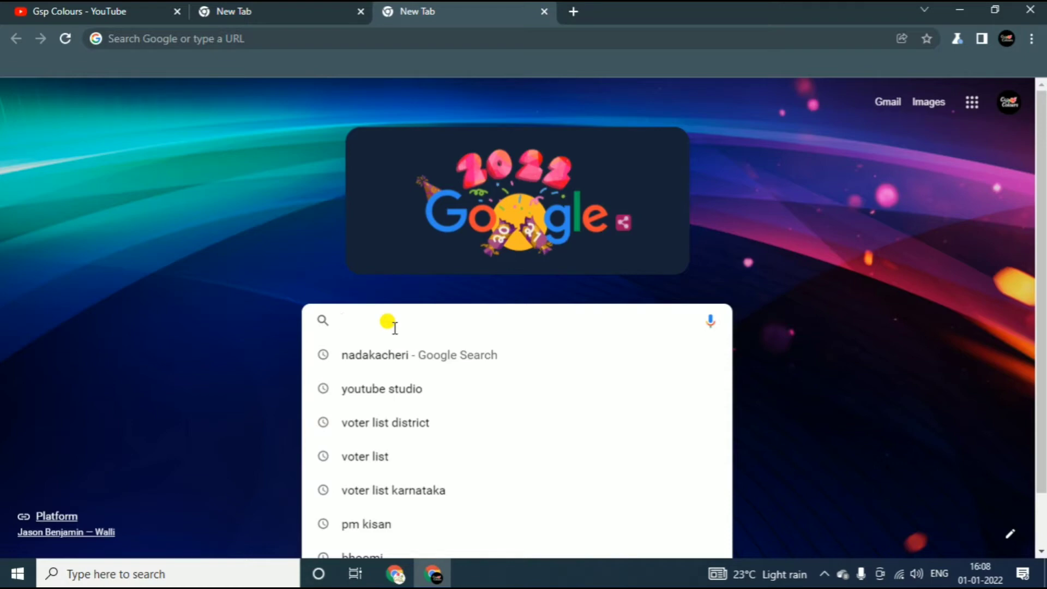
Search Google for 'nadakacheri' and open the official nadakacheri.karnataka.gov.in portal.
left_click(396, 355)
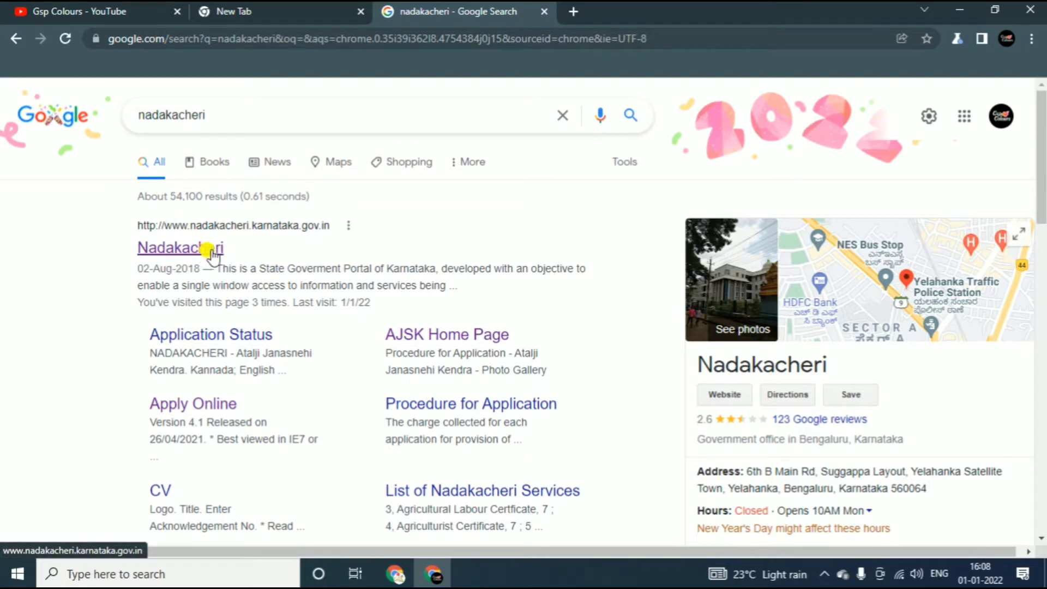
left_click(207, 250)
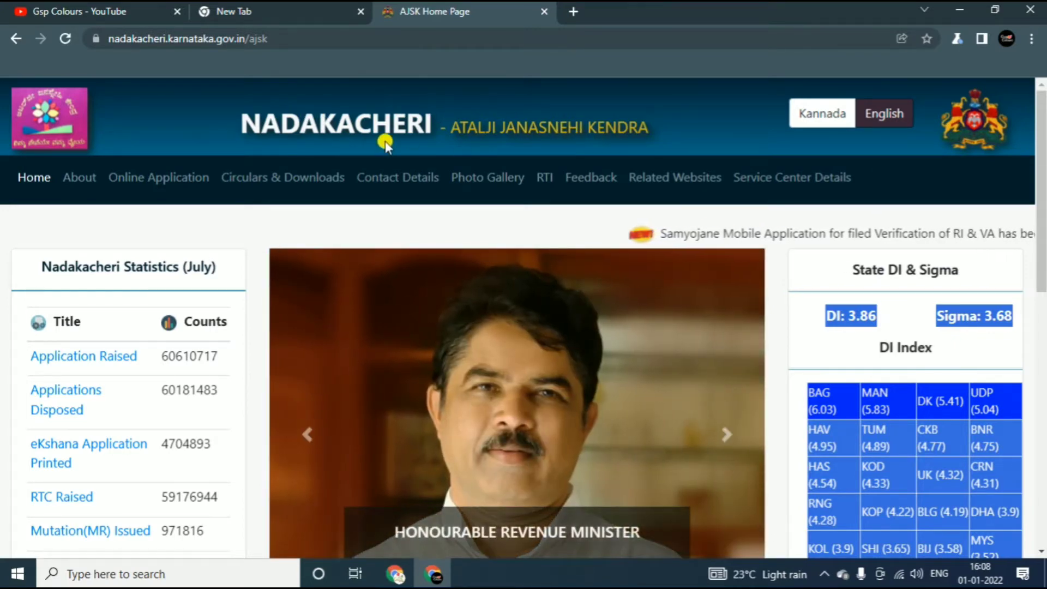
Go to Online Application > Apply Online to reach the online services login page.
scroll(99, 108, "down", 1)
scroll(99, 108, "up", 1)
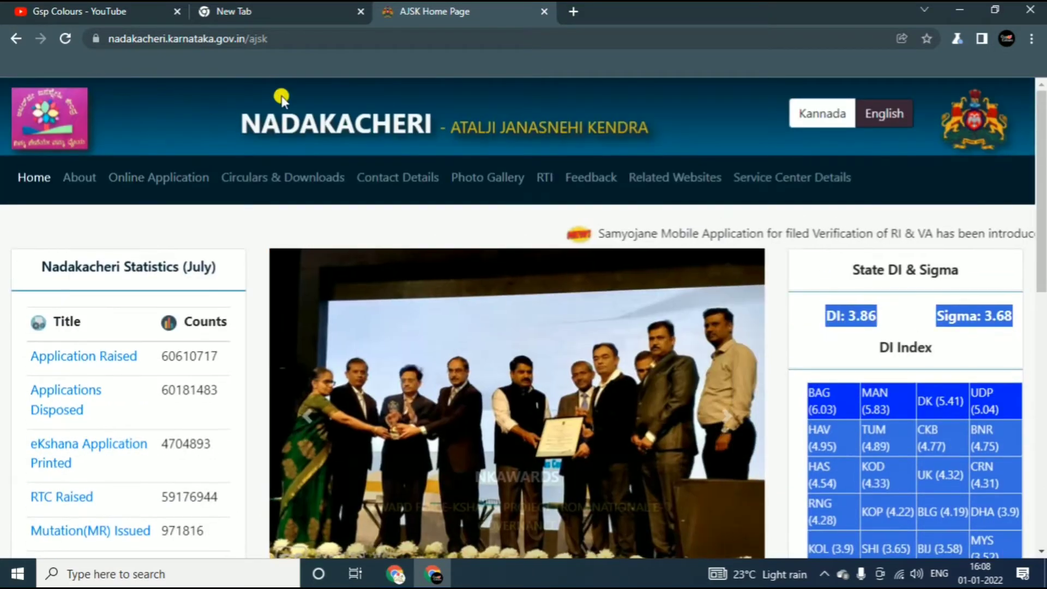
left_click(140, 183)
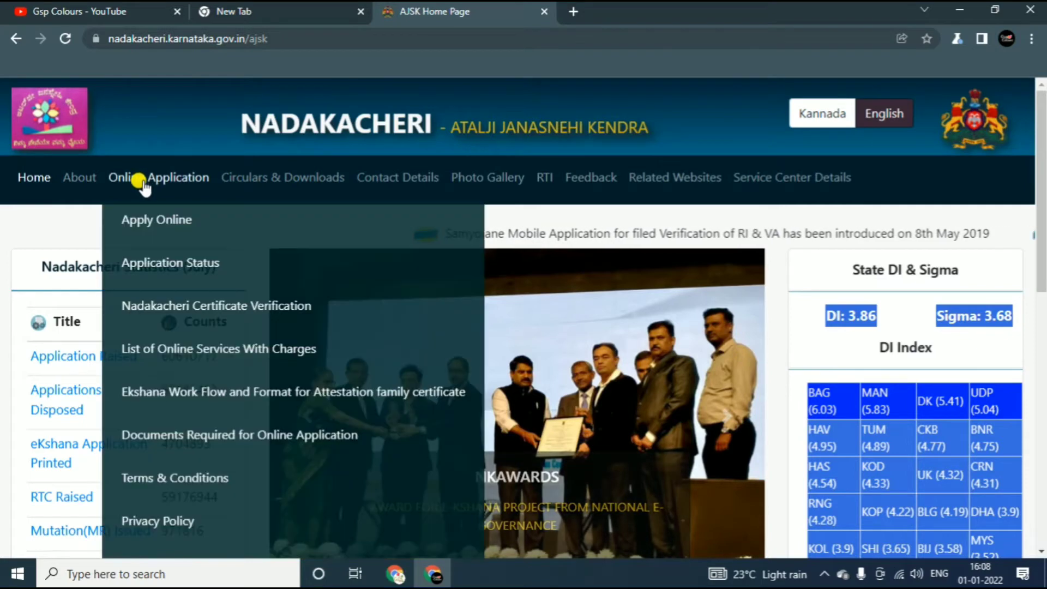
left_click(161, 221)
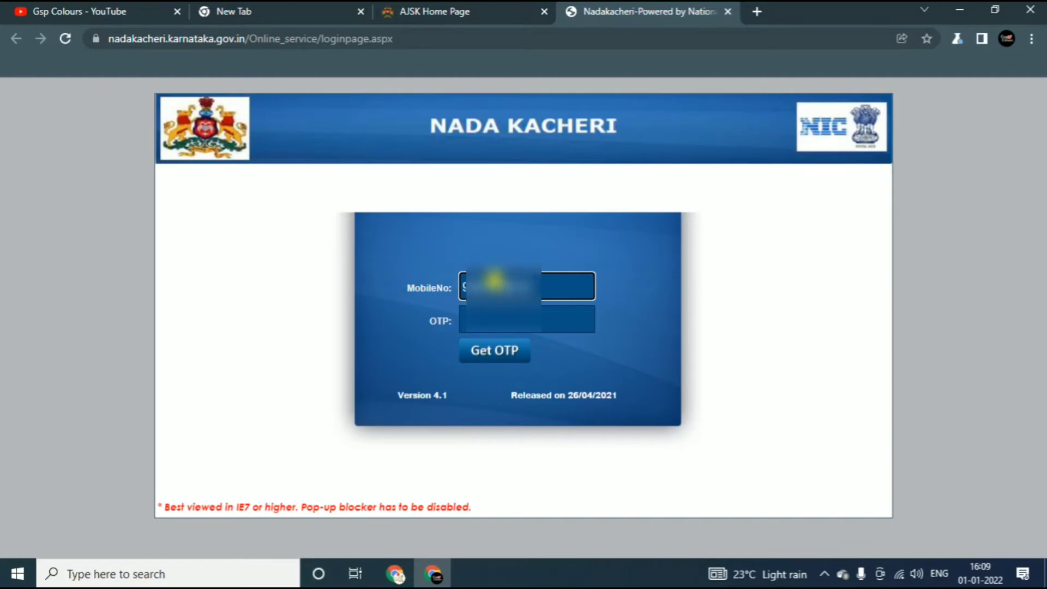
Request an OTP for the entered mobile number, enter the received OTP and log in.
left_click(489, 356)
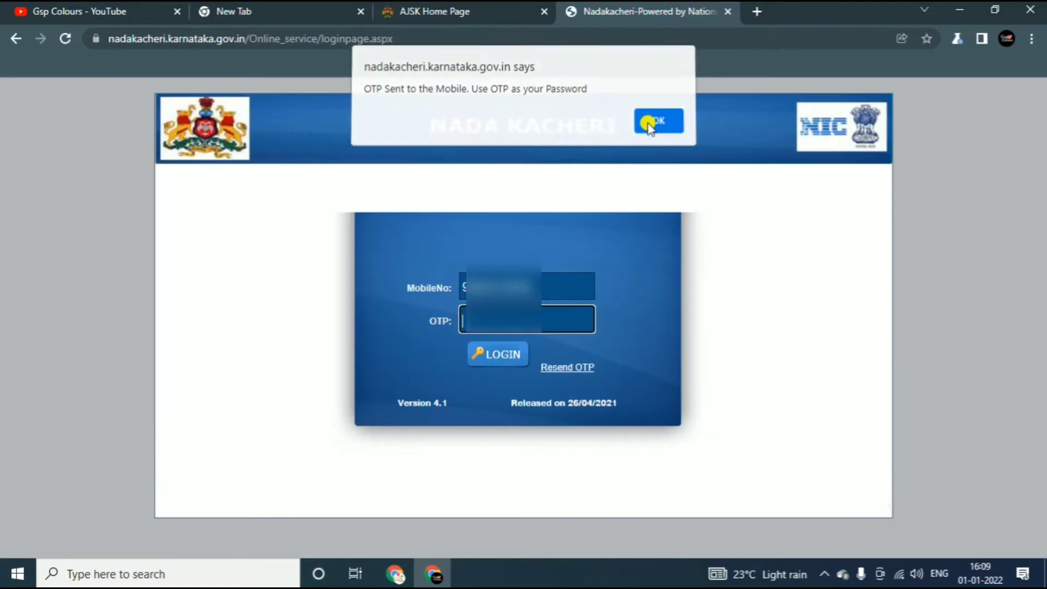
left_click(647, 124)
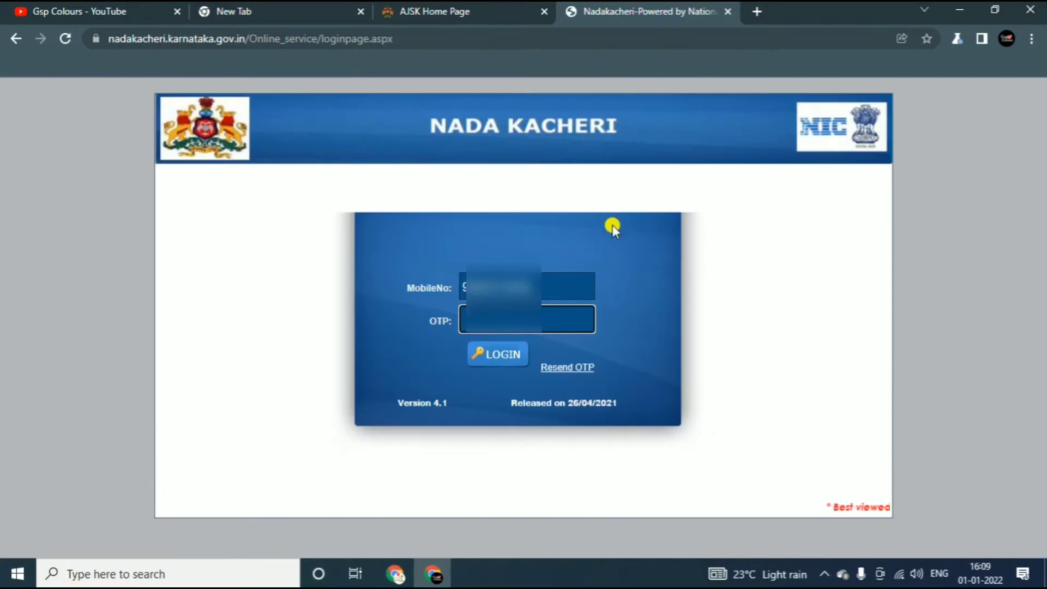
left_click(488, 309)
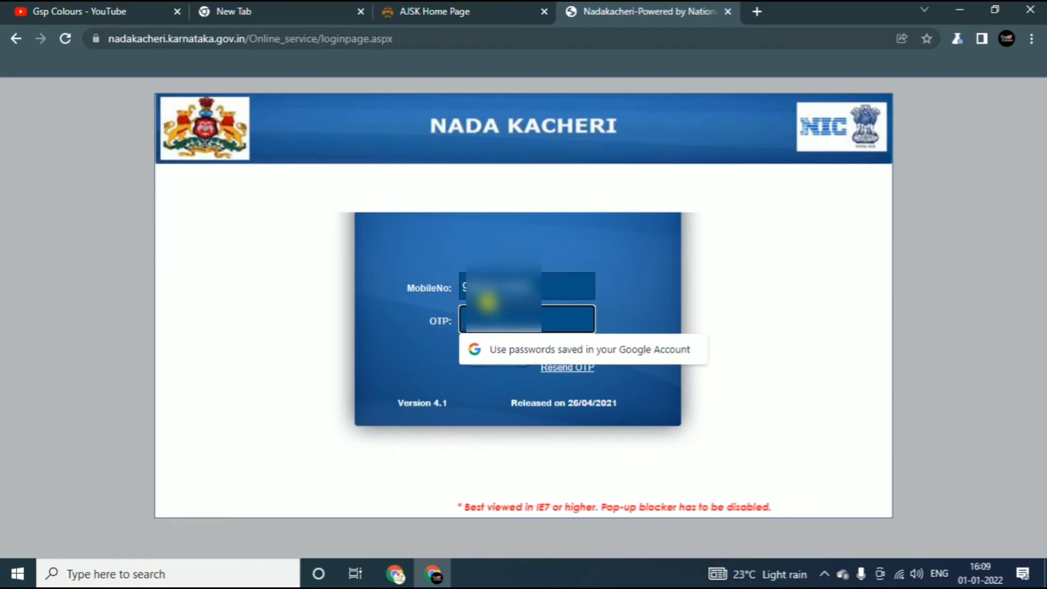
type("1")
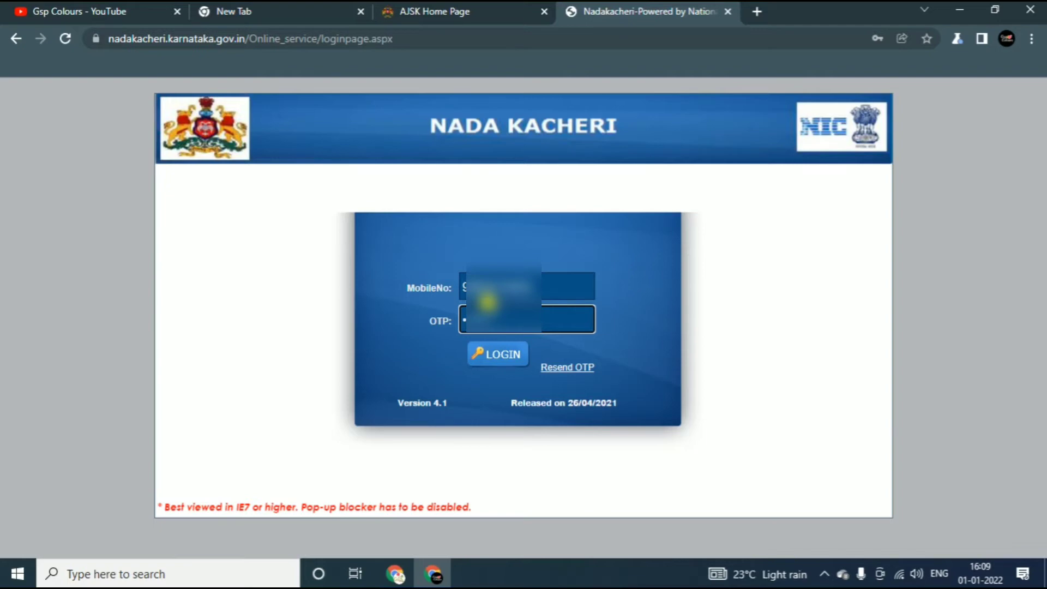
left_click(481, 354)
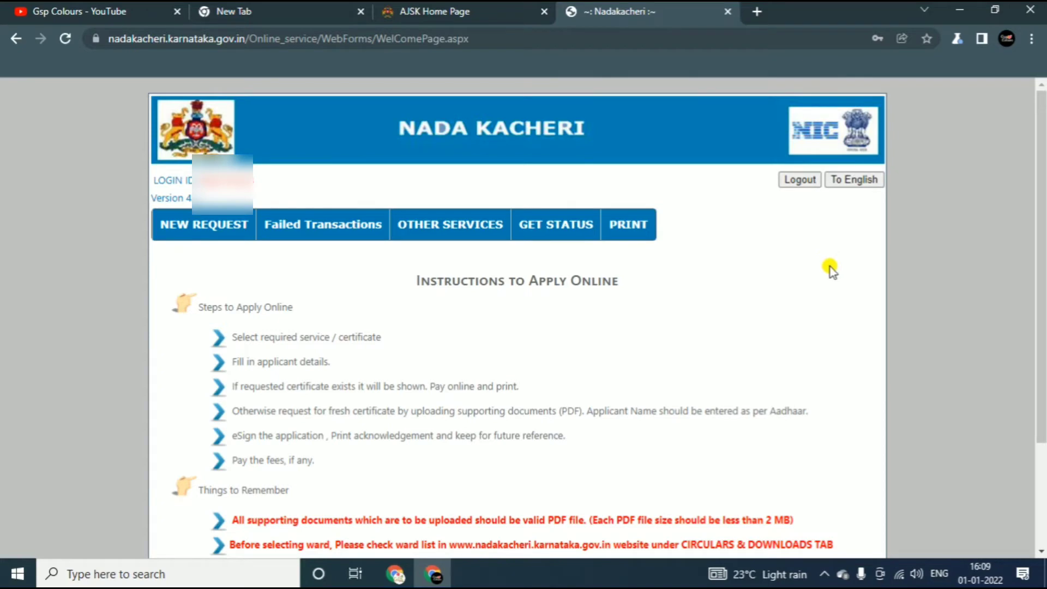
Open the certificate reprint page under PRINT and enter the acknowledgement number in Ack No.
mouse_move(627, 228)
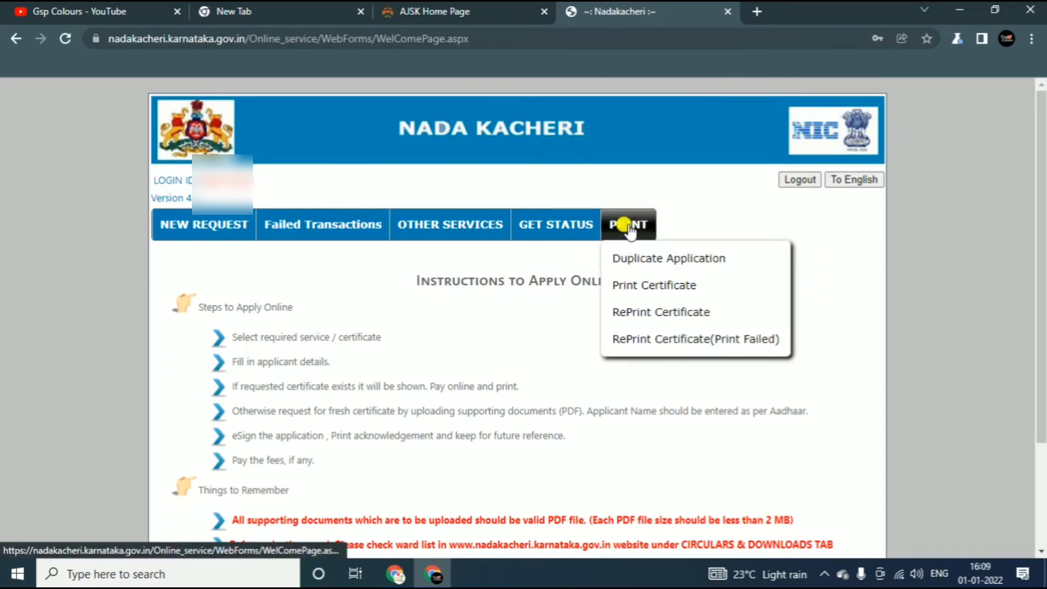
left_click(622, 315)
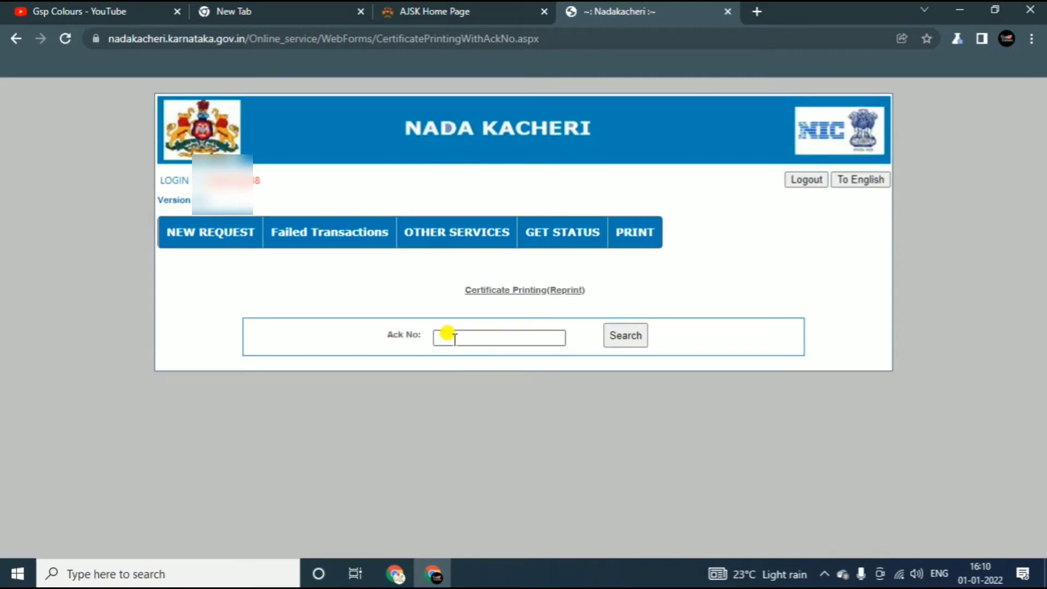
left_click(452, 337)
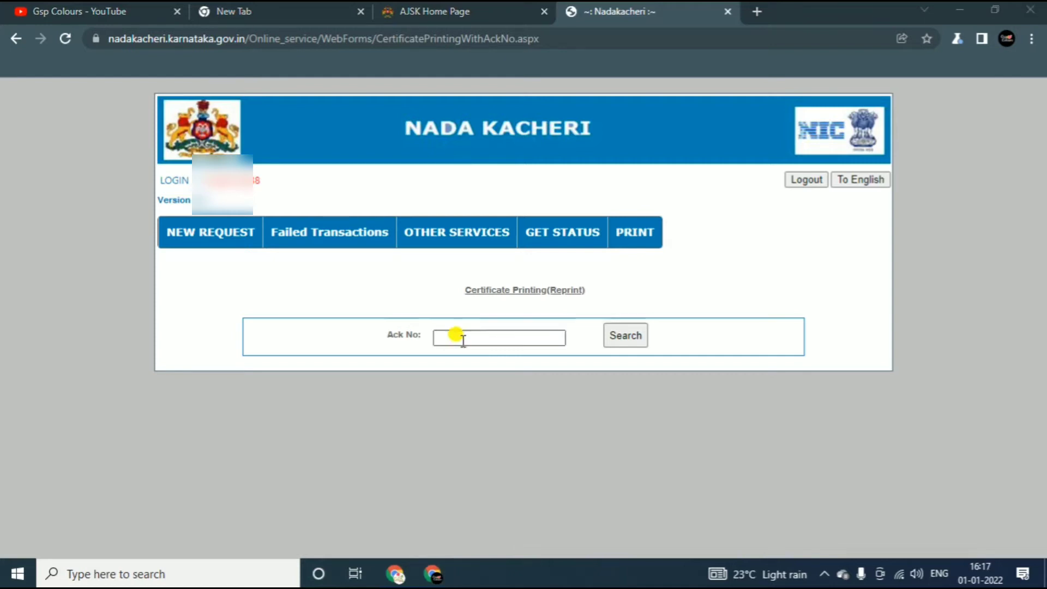
left_click(456, 334)
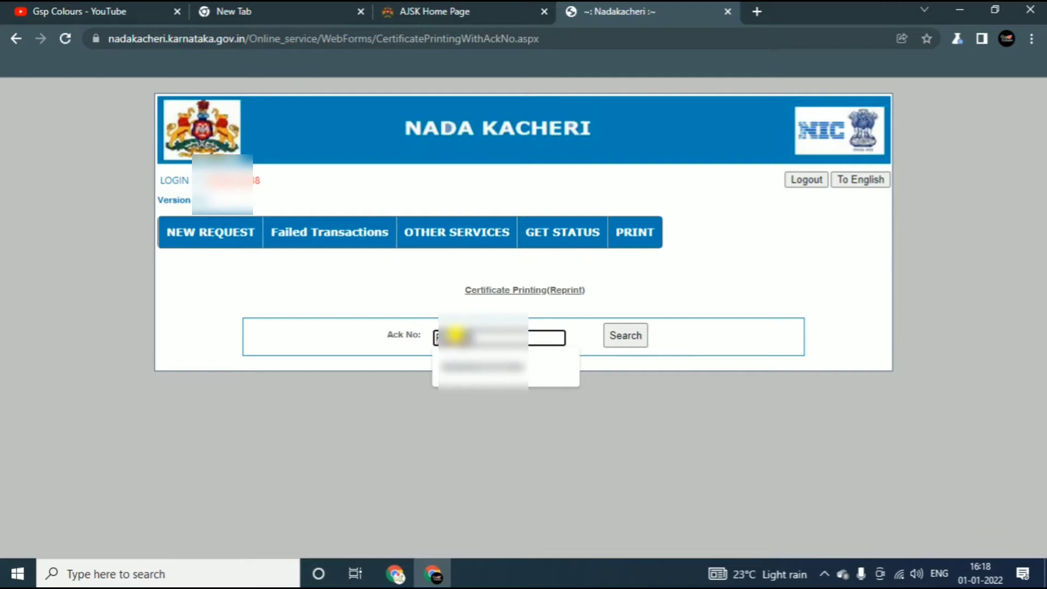
type("0000")
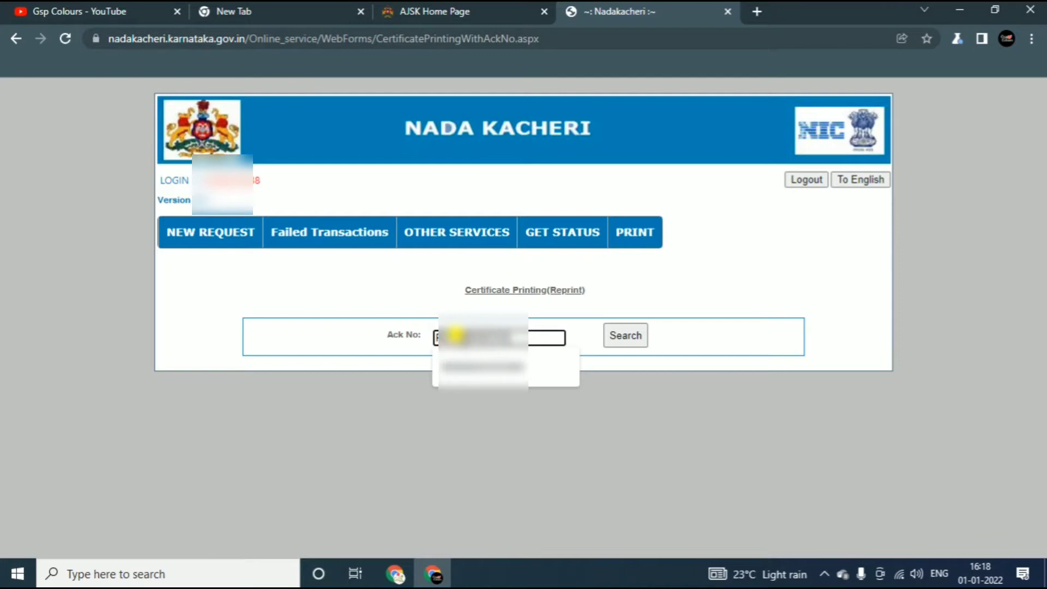
type("00")
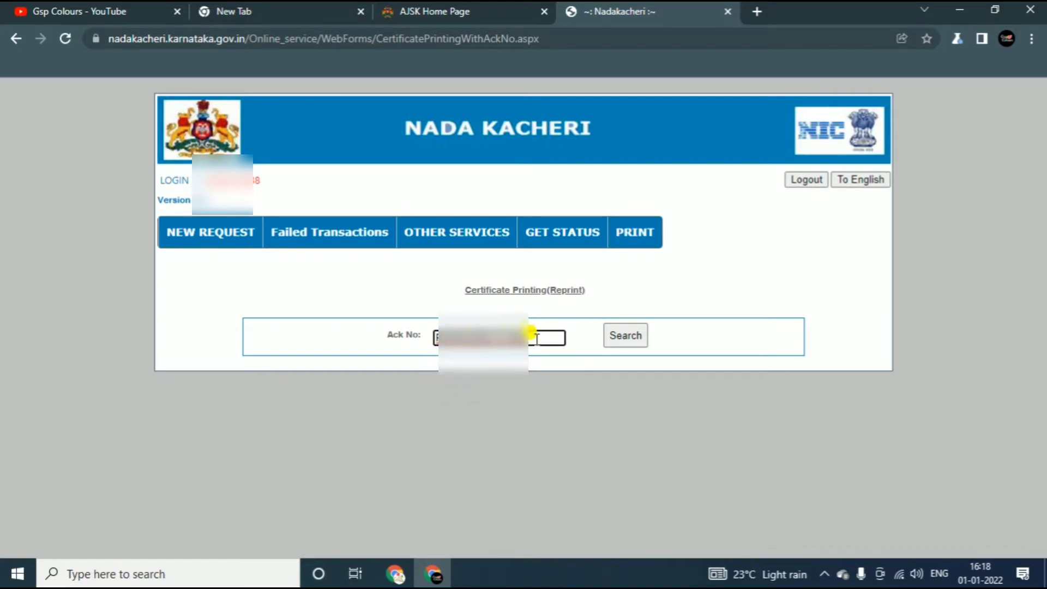
Search the acknowledgement number and select the first certificate record in the results.
left_click(613, 342)
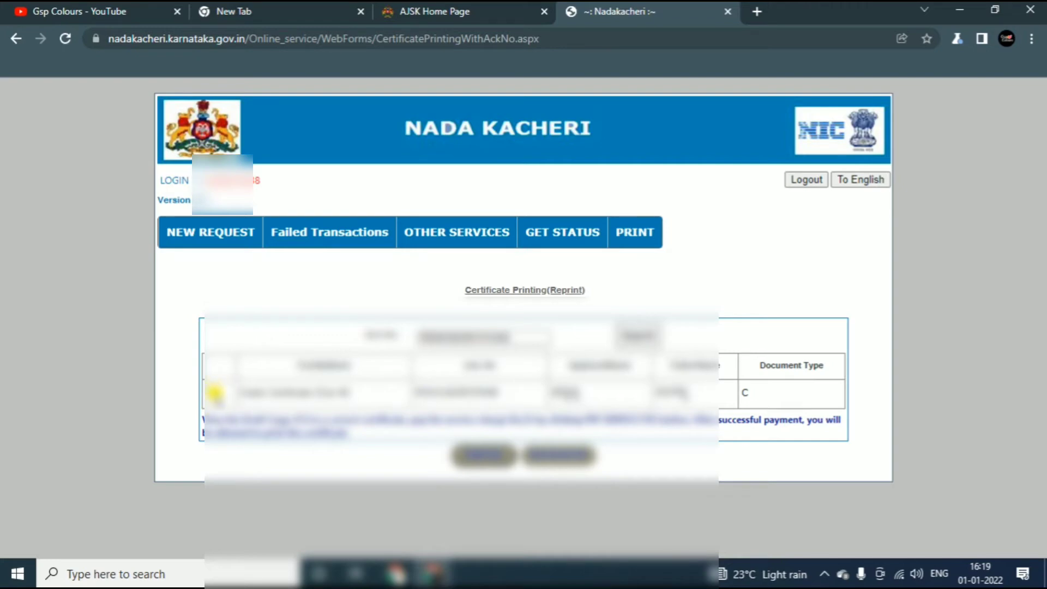
left_click(215, 392)
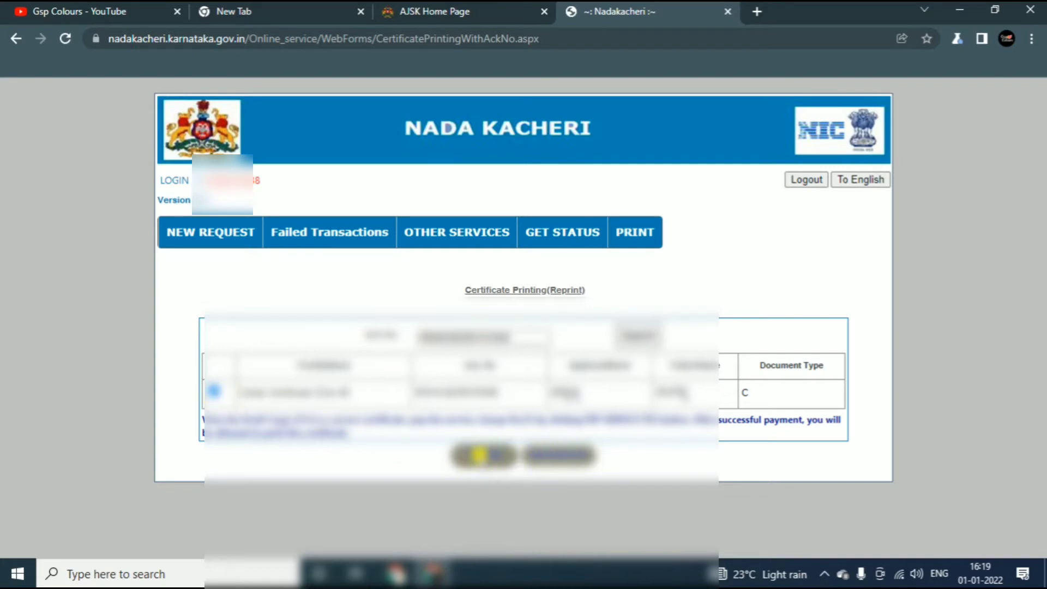
left_click(479, 455)
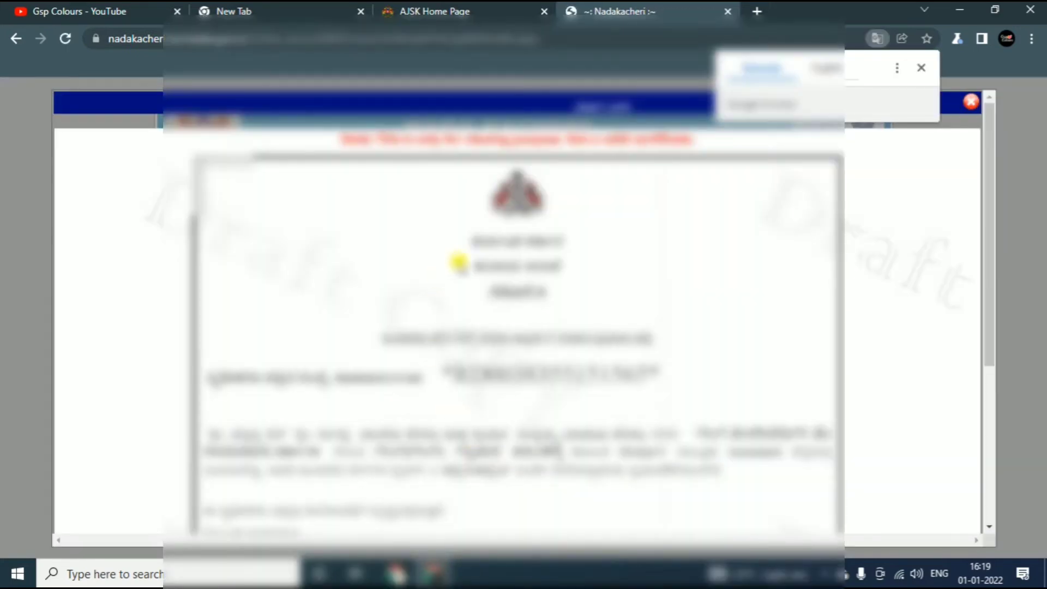
scroll(673, 205, "down", 1)
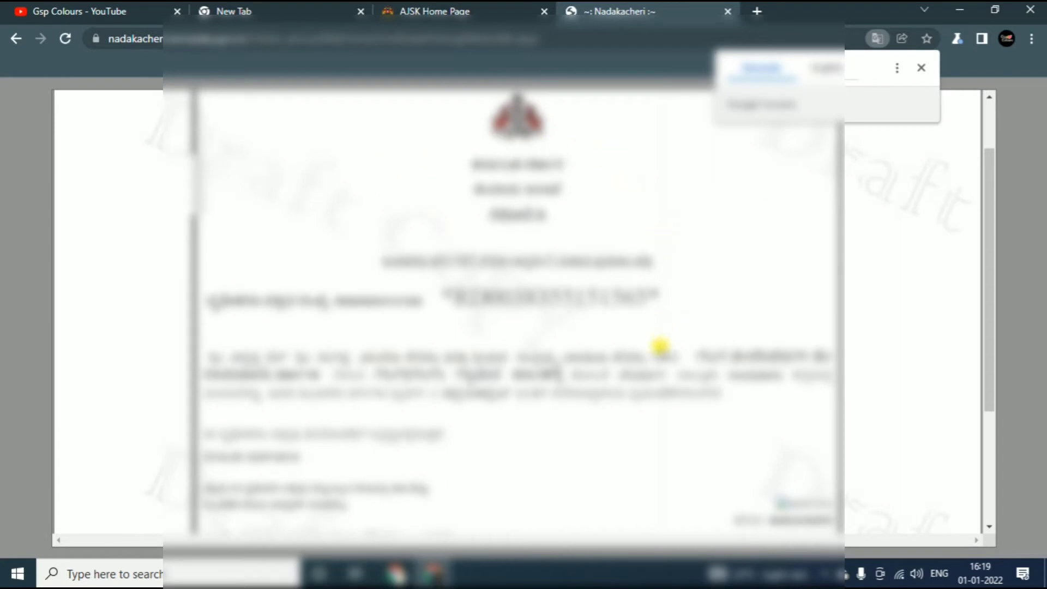
scroll(654, 355, "down", 2)
scroll(331, 399, "up", 3)
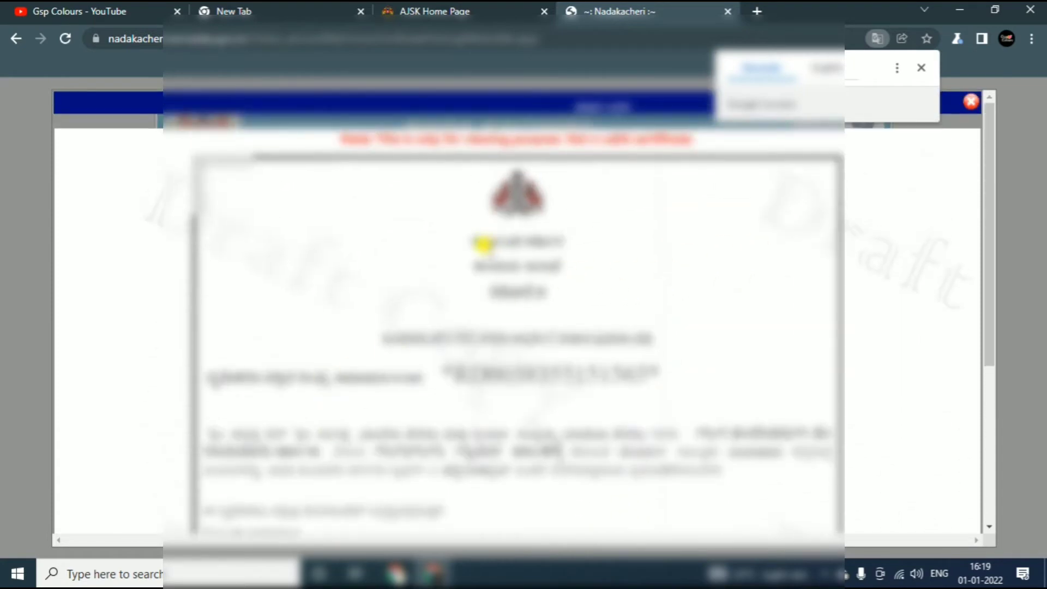
scroll(484, 257, "down", 2)
scroll(248, 297, "down", 1)
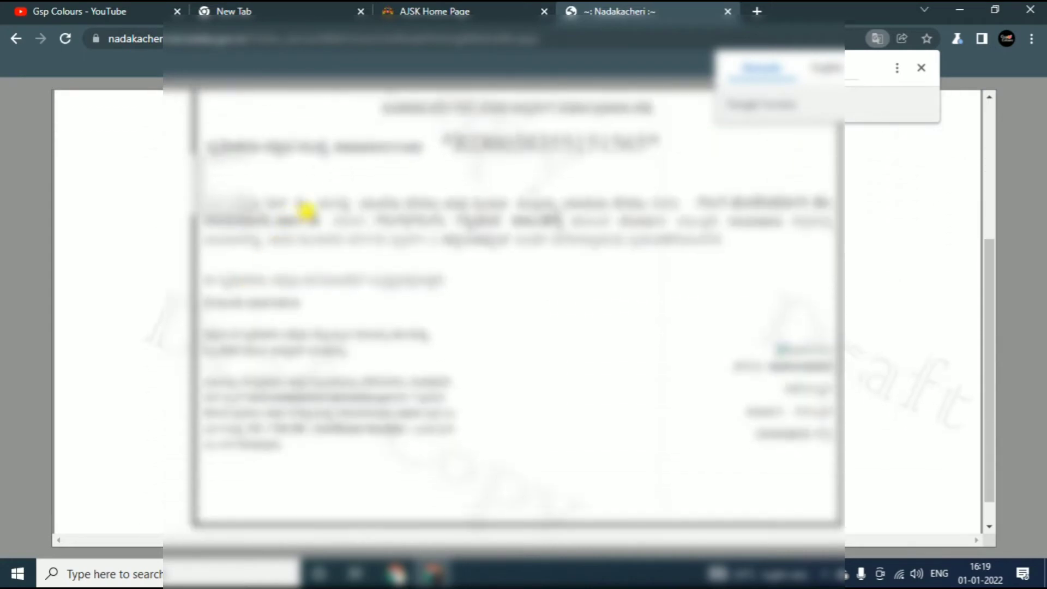
scroll(321, 212, "up", 2)
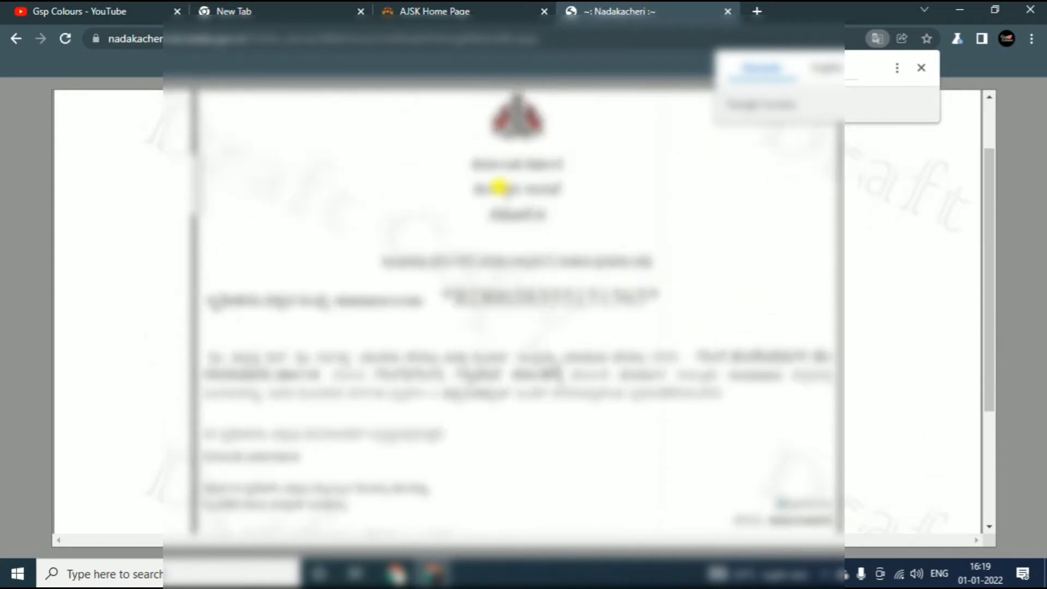
scroll(577, 341, "up", 1)
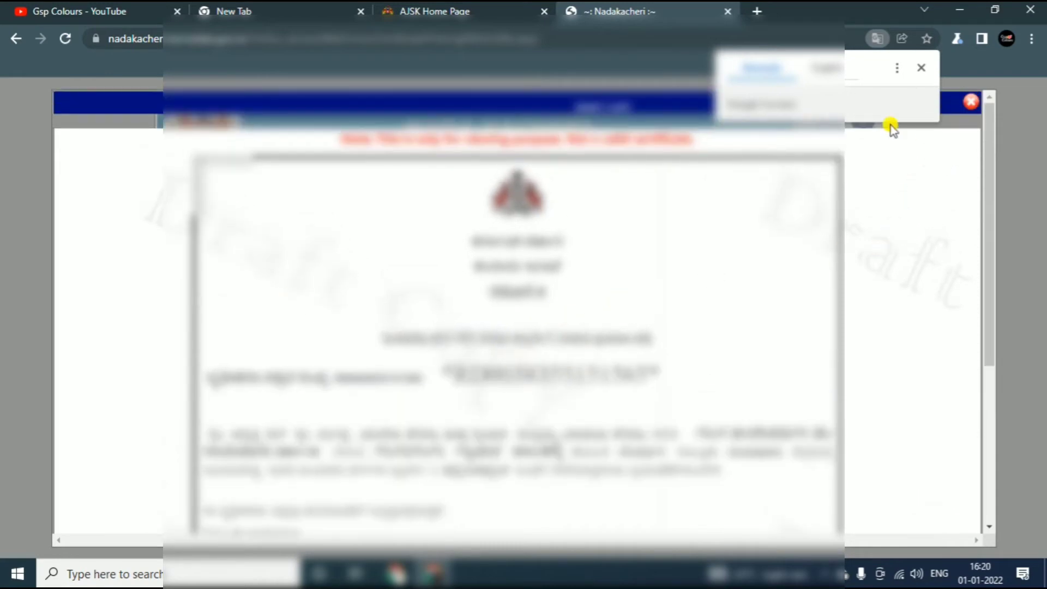
left_click(971, 104)
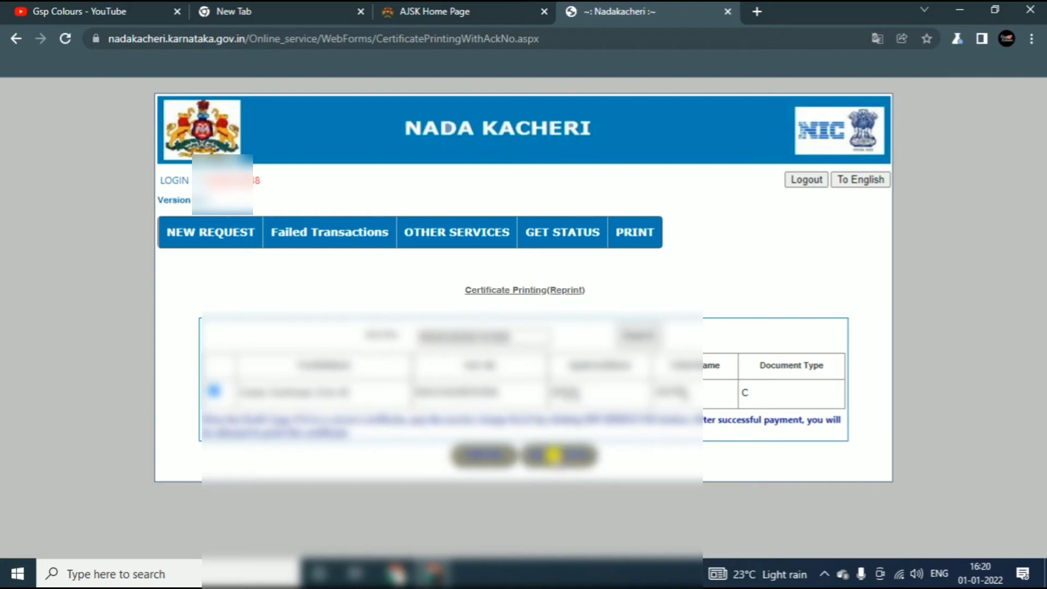
Proceed to payment for the certificate reprint to get the OTCPrint application number.
left_click(549, 455)
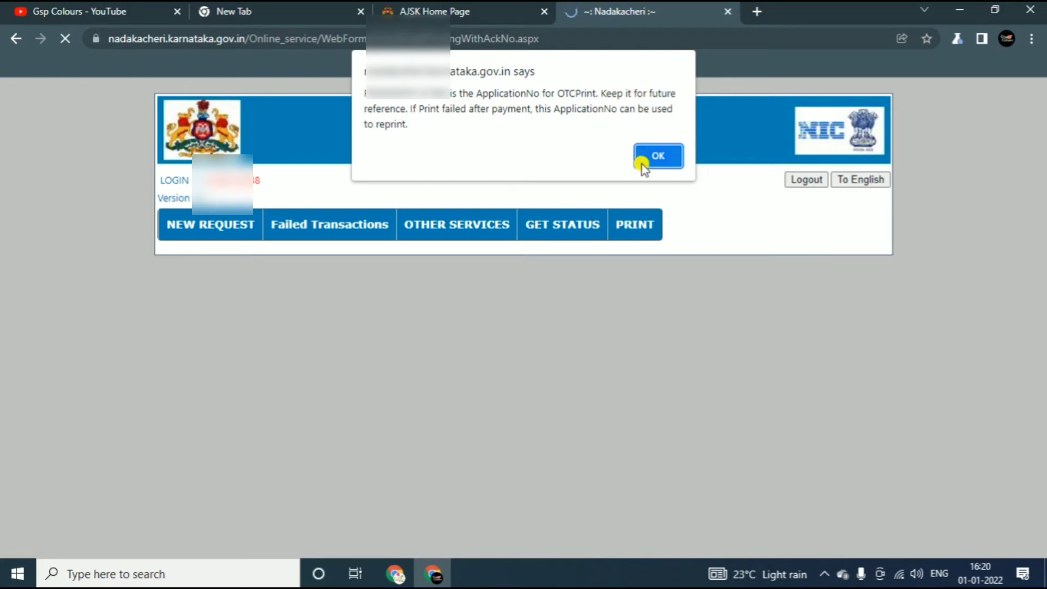
Dismiss the Application No notice and read through the payment disclaimer text.
left_click(658, 159)
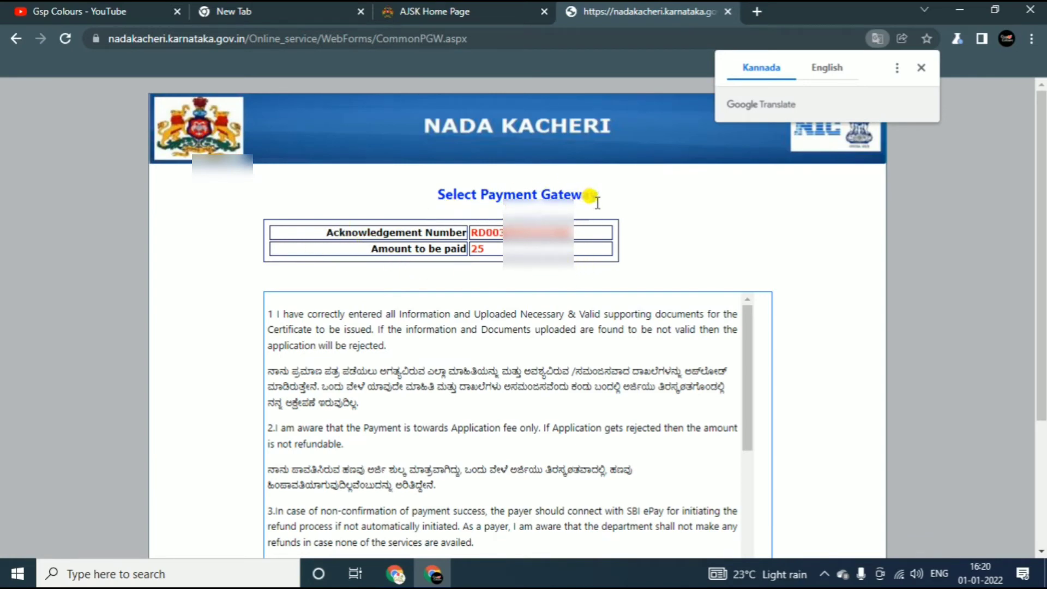
scroll(514, 214, "down", 1)
scroll(514, 214, "down", 2)
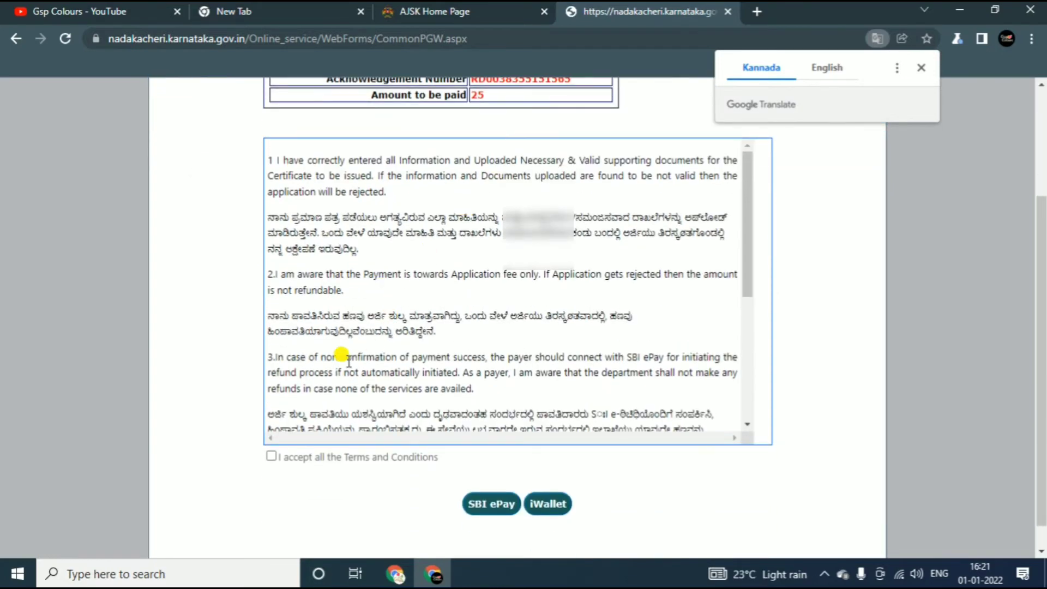
scroll(351, 351, "up", 3)
scroll(350, 353, "down", 5)
scroll(346, 350, "down", 3)
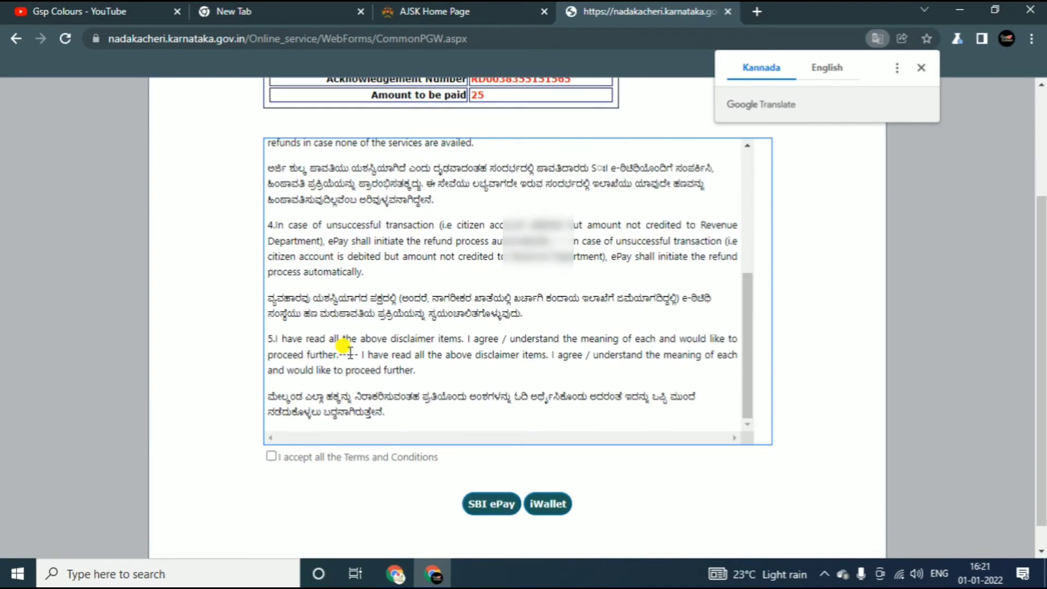
scroll(341, 346, "up", 5)
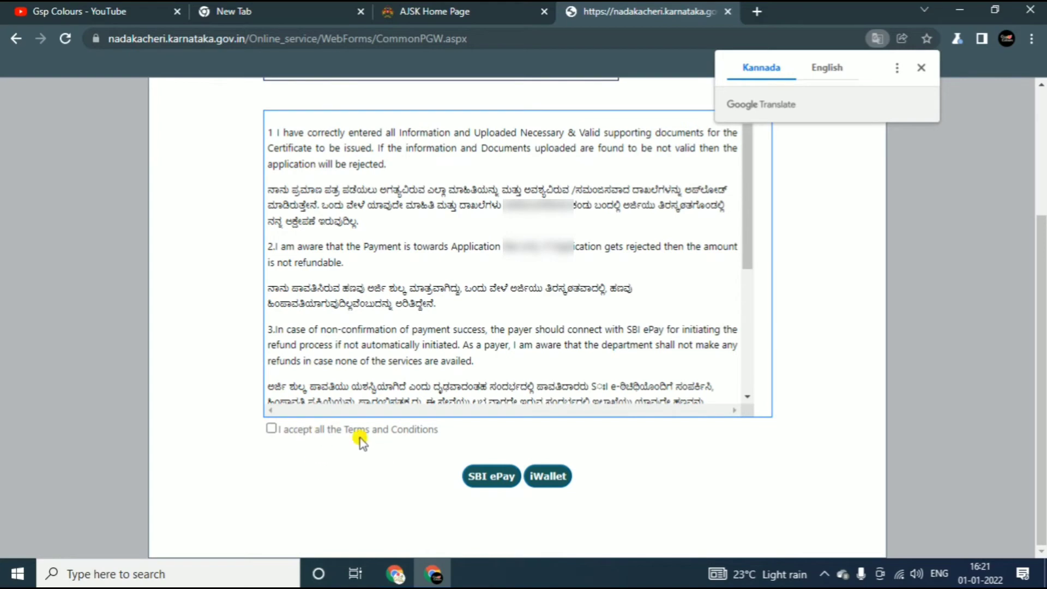
scroll(327, 388, "up", 4)
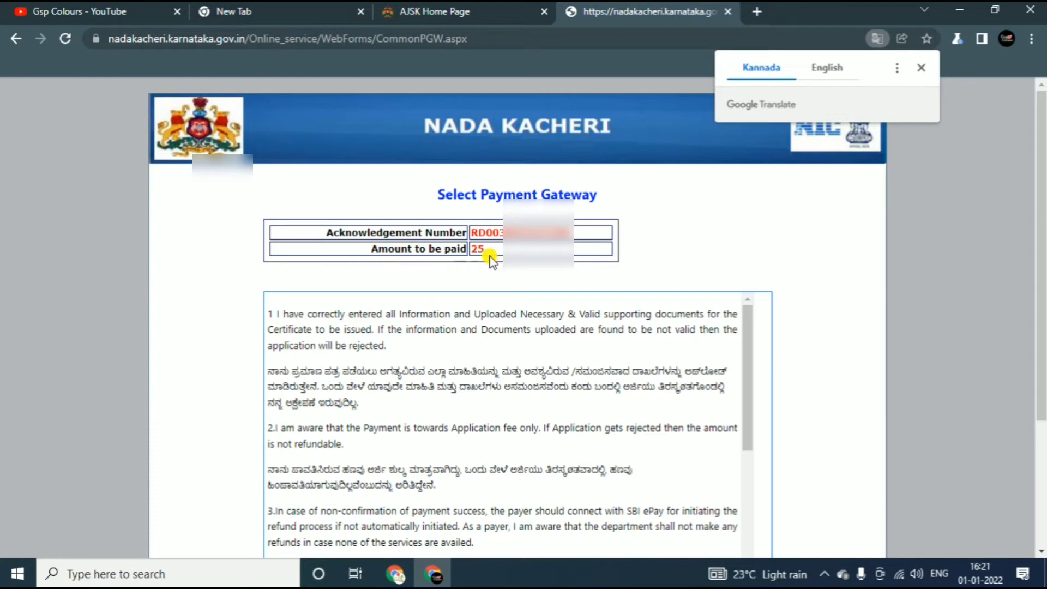
scroll(493, 259, "down", 3)
scroll(386, 386, "down", 4)
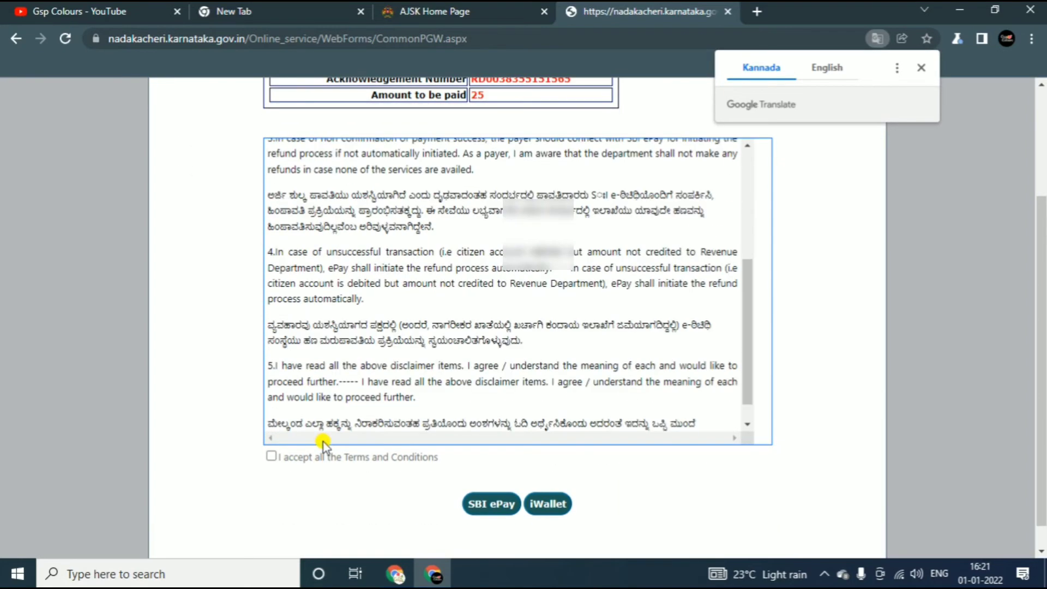
scroll(323, 443, "down", 2)
scroll(390, 360, "up", 10)
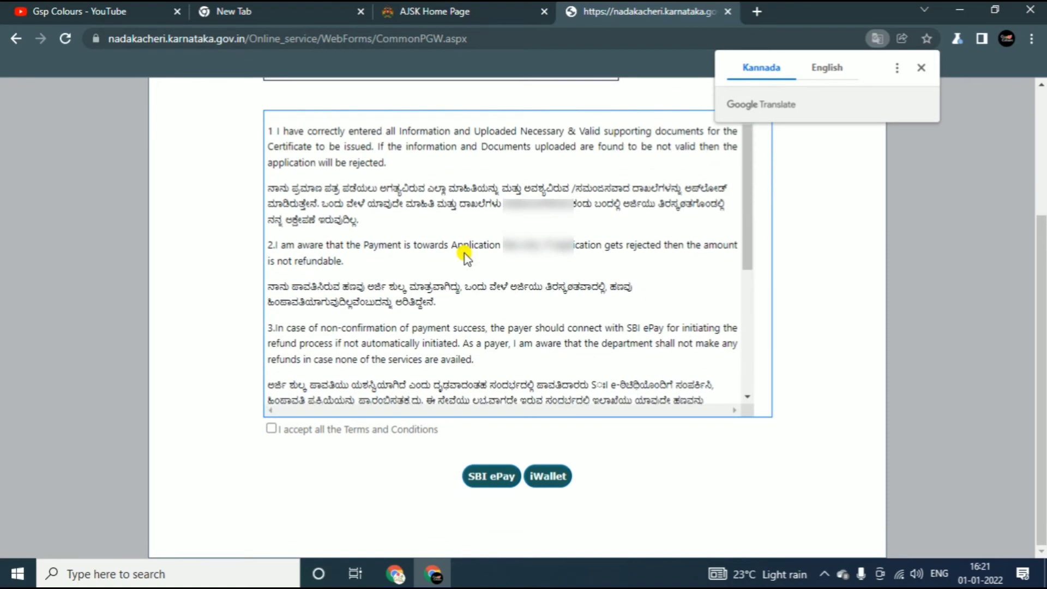
scroll(327, 353, "down", 1)
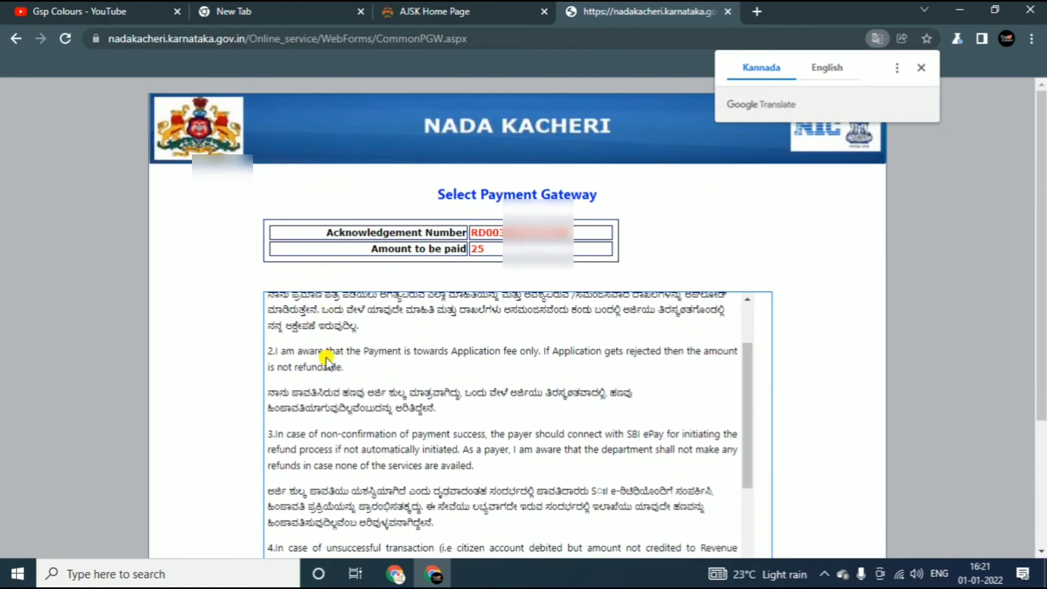
scroll(327, 355, "up", 2)
scroll(553, 464, "down", 5)
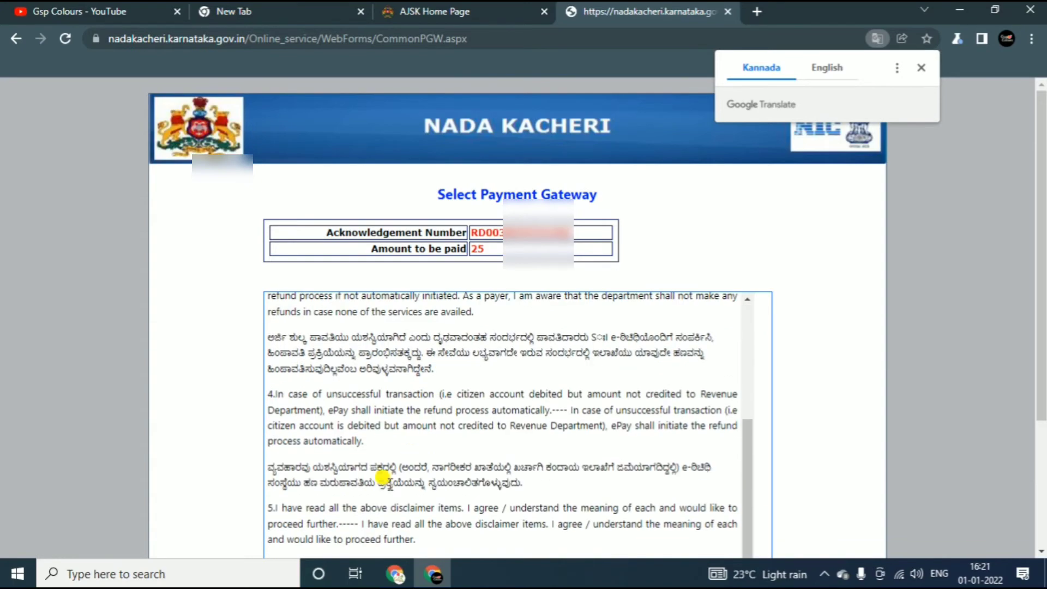
scroll(736, 455, "down", 3)
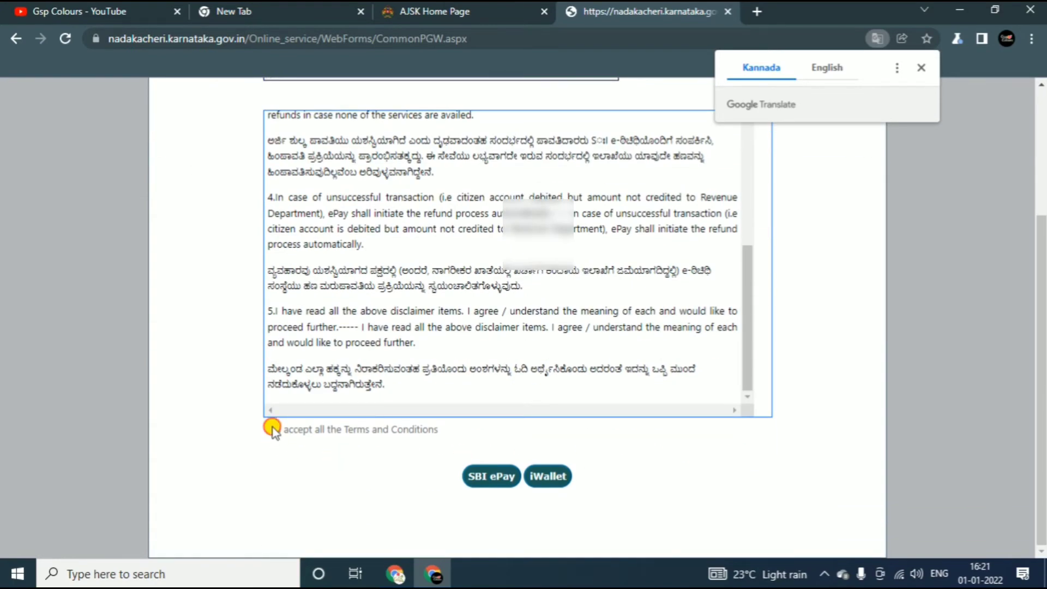
Tick 'I accept all the Terms and Conditions' for the 25 fee payment.
left_click(273, 429)
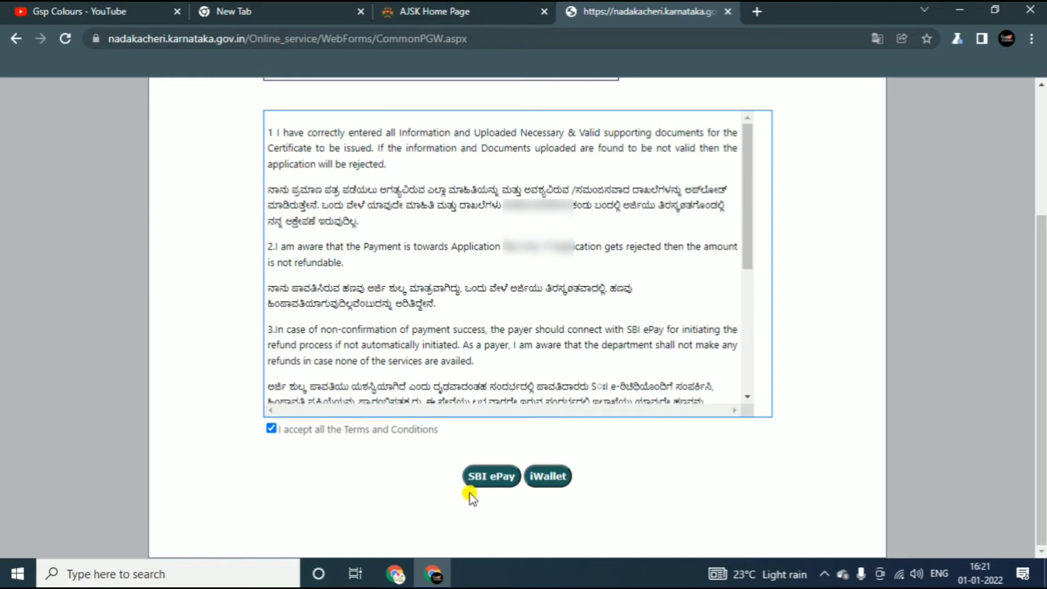
scroll(494, 479, "up", 1)
scroll(544, 488, "down", 3)
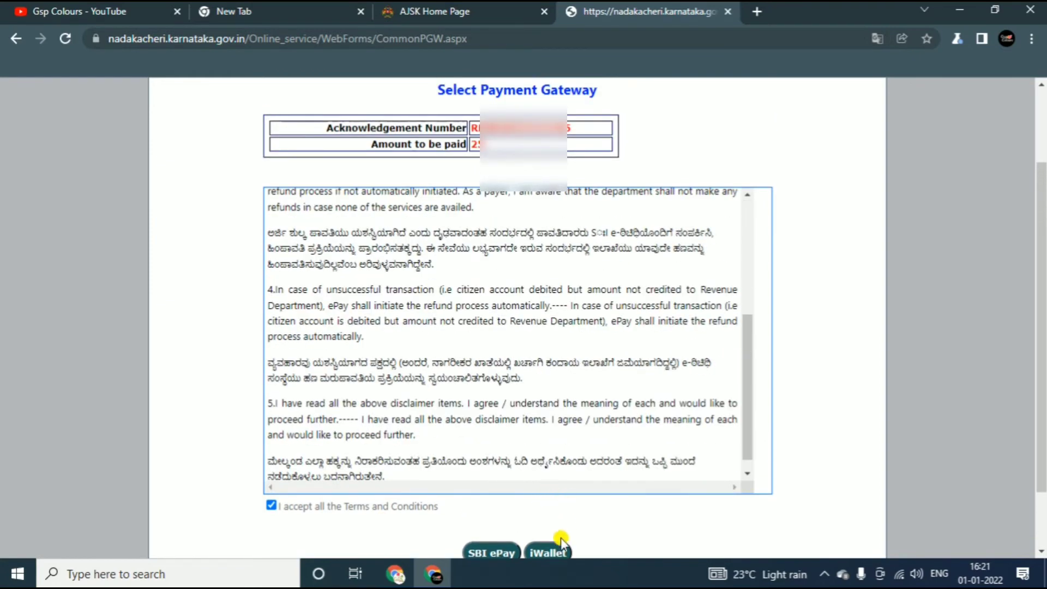
scroll(561, 538, "down", 1)
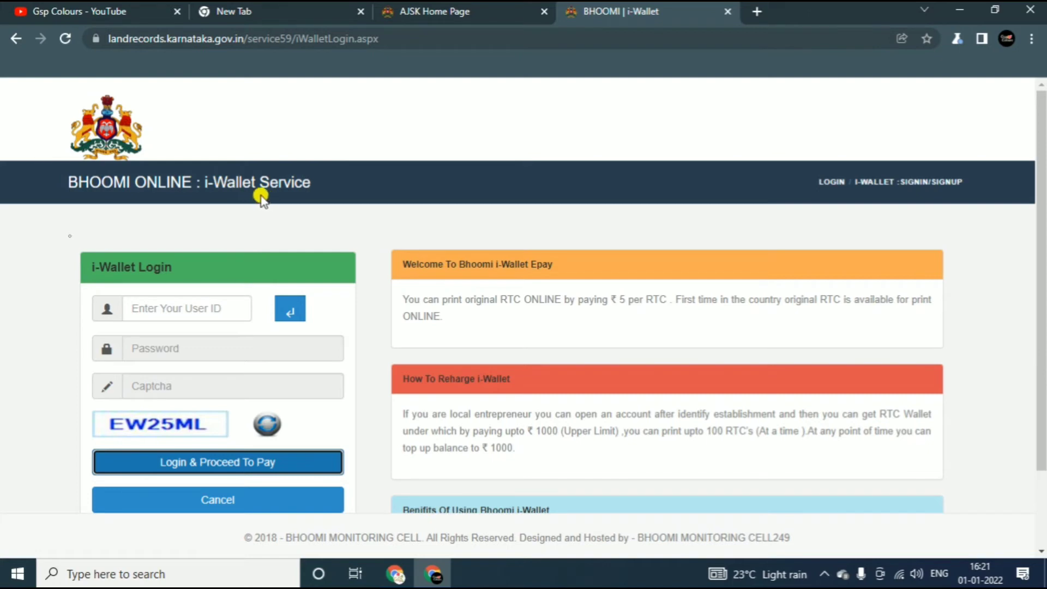
scroll(243, 355, "down", 1)
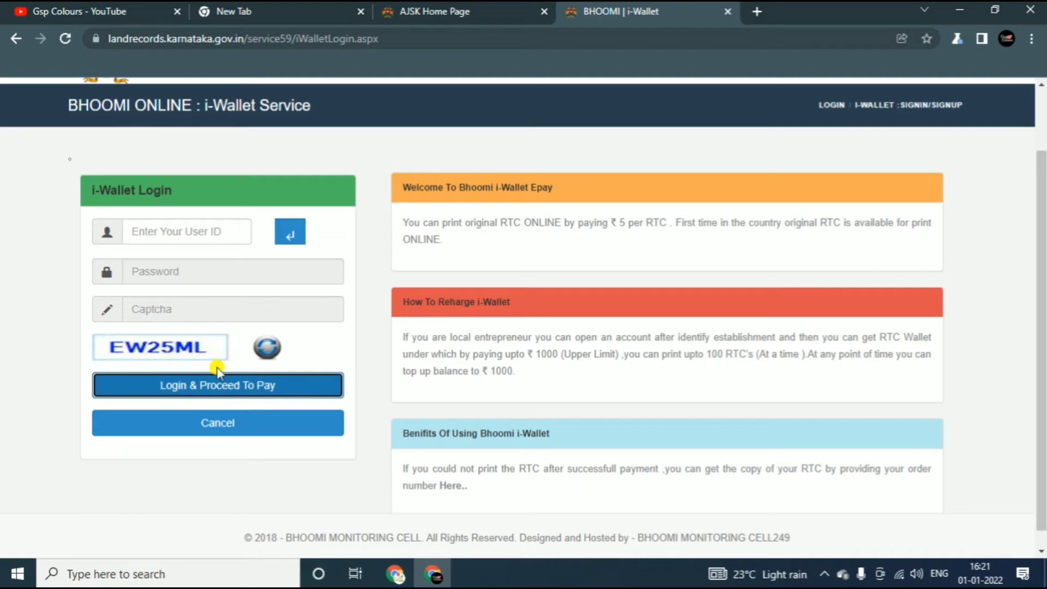
scroll(293, 398, "down", 1)
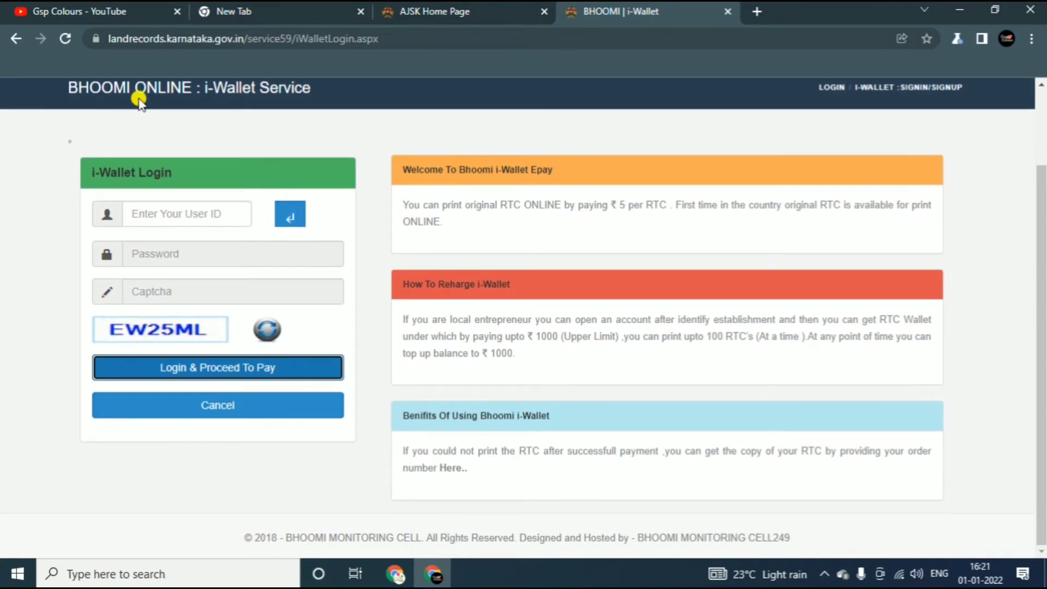
left_click(15, 39)
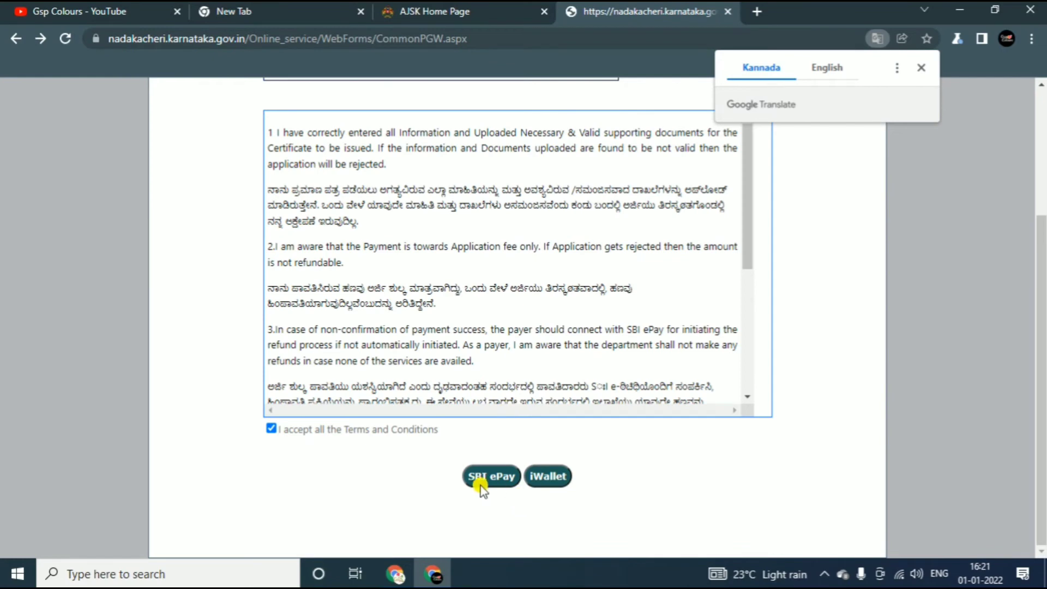
Choose SBI ePay and load its Payment Details page for the 25.00 fee.
left_click(500, 479)
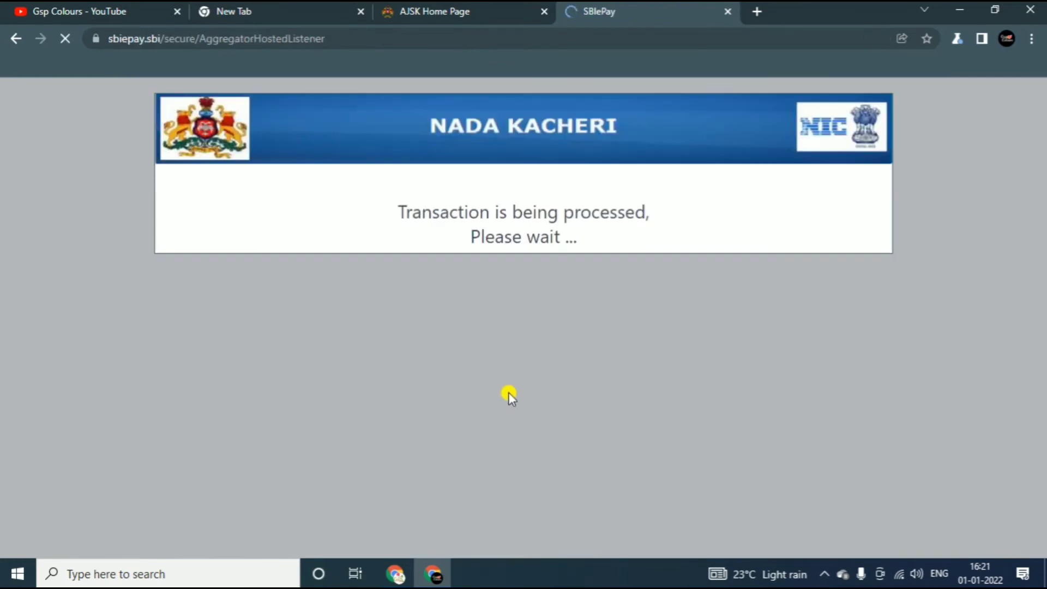
scroll(496, 396, "down", 1)
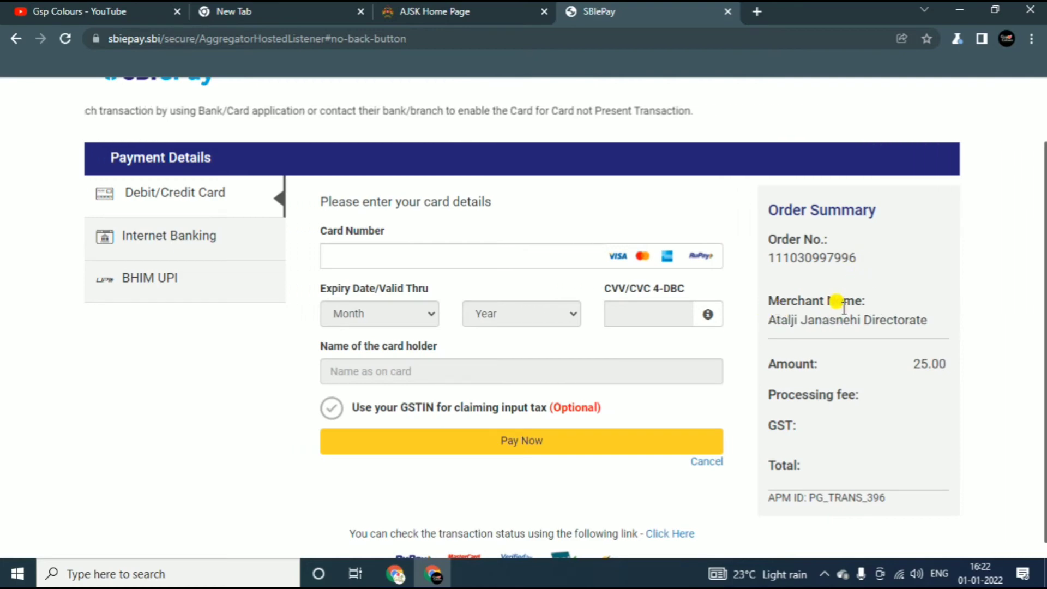
scroll(843, 341, "down", 1)
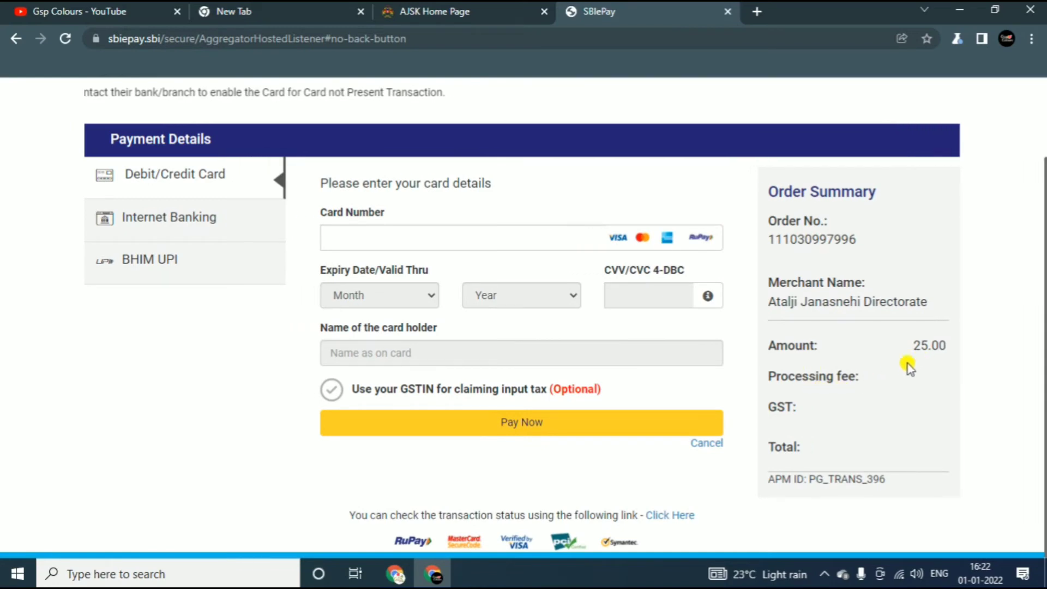
Pay the 25.00 INR fee by BHIM UPI, entering the UPI ID and submitting Pay Now.
left_click(144, 262)
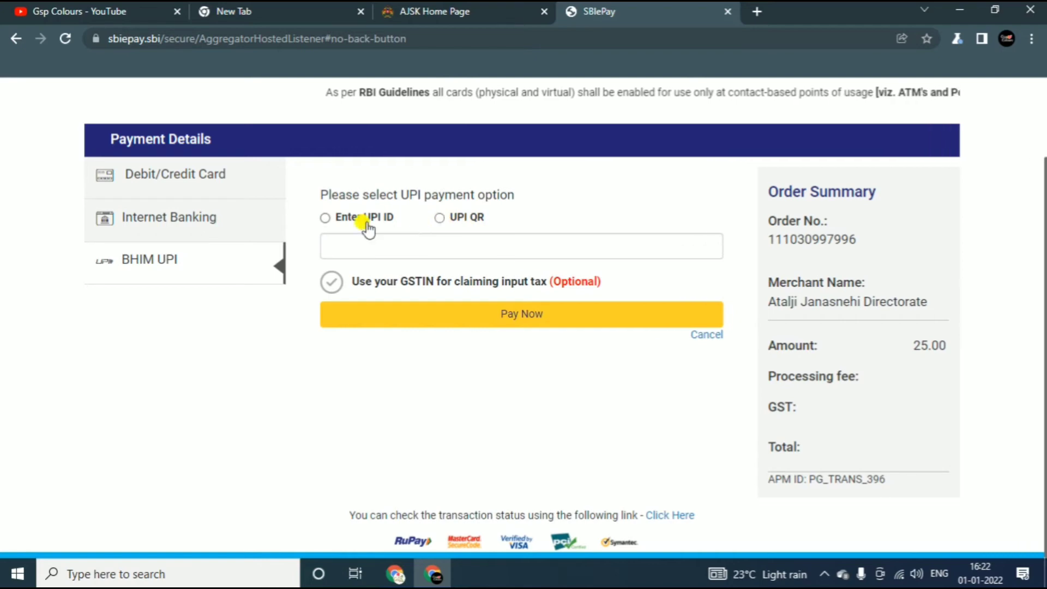
left_click(325, 218)
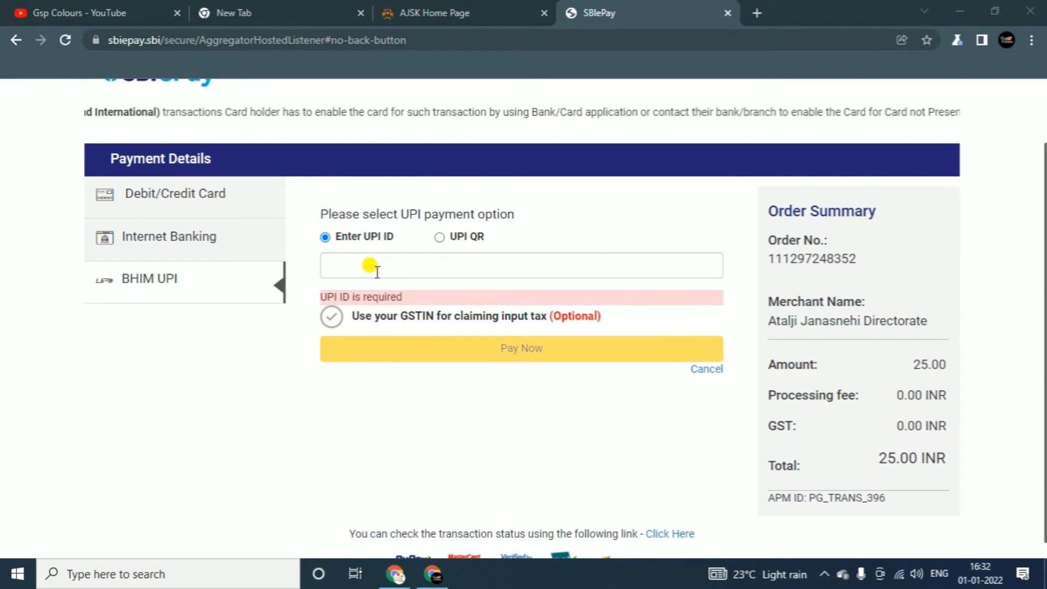
left_click(368, 265)
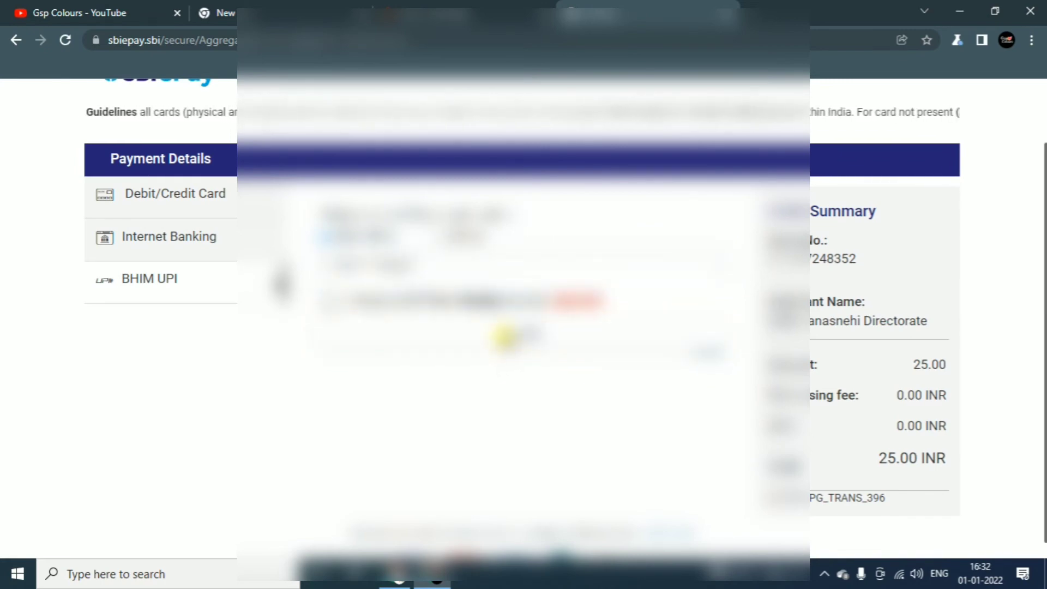
left_click(503, 335)
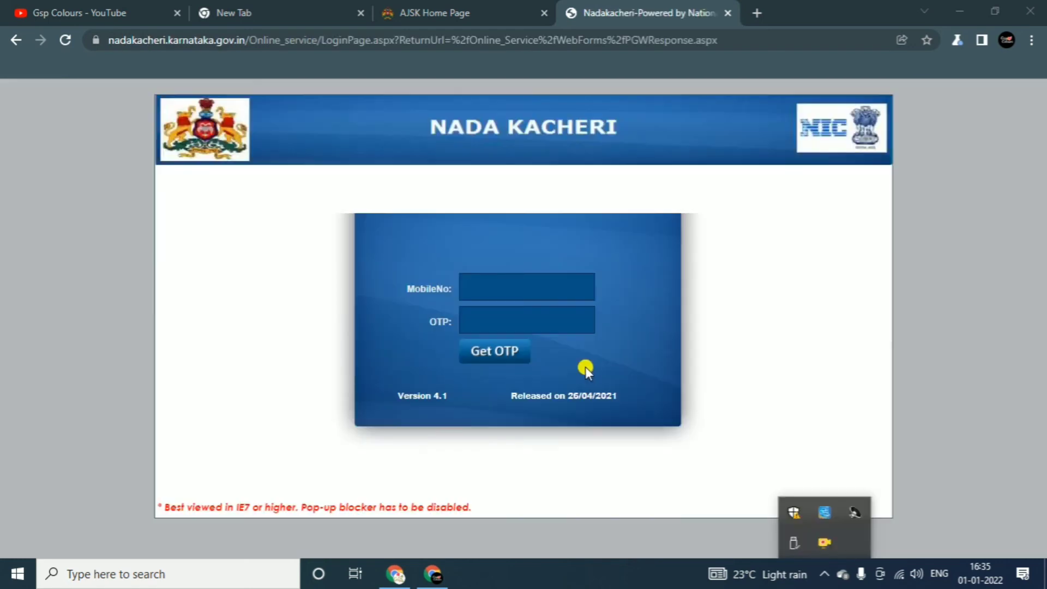
Return to the browser and log back in with the mobile number and its OTP.
left_click(932, 176)
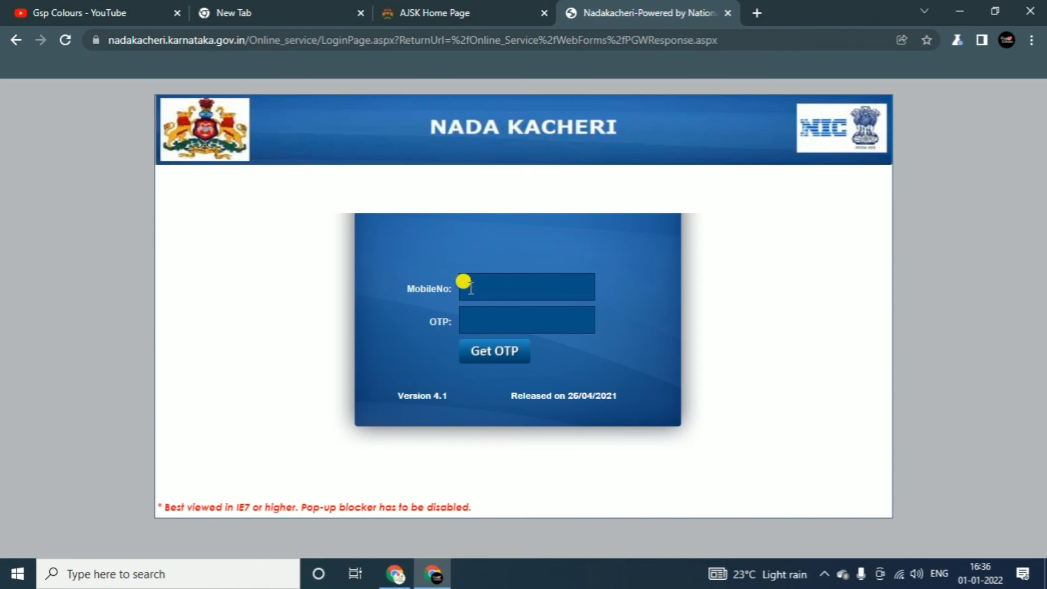
left_click(499, 282)
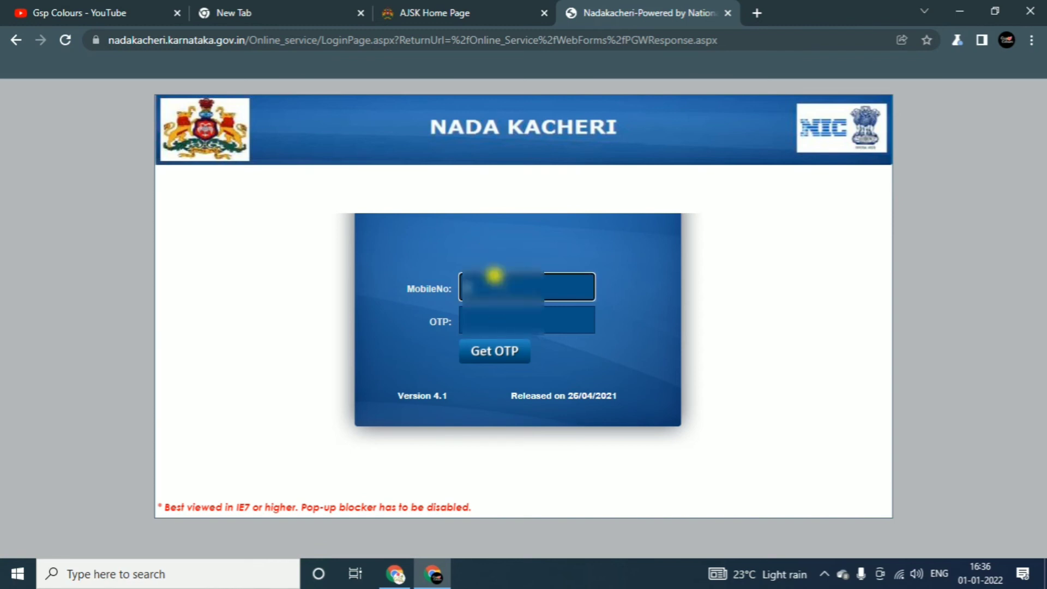
type("9845621")
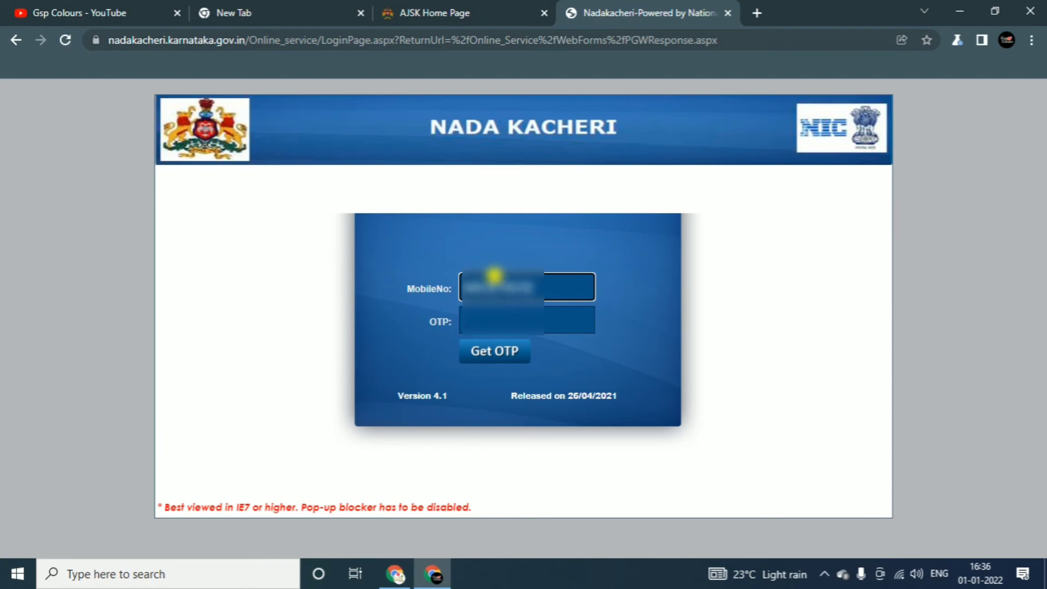
left_click(498, 352)
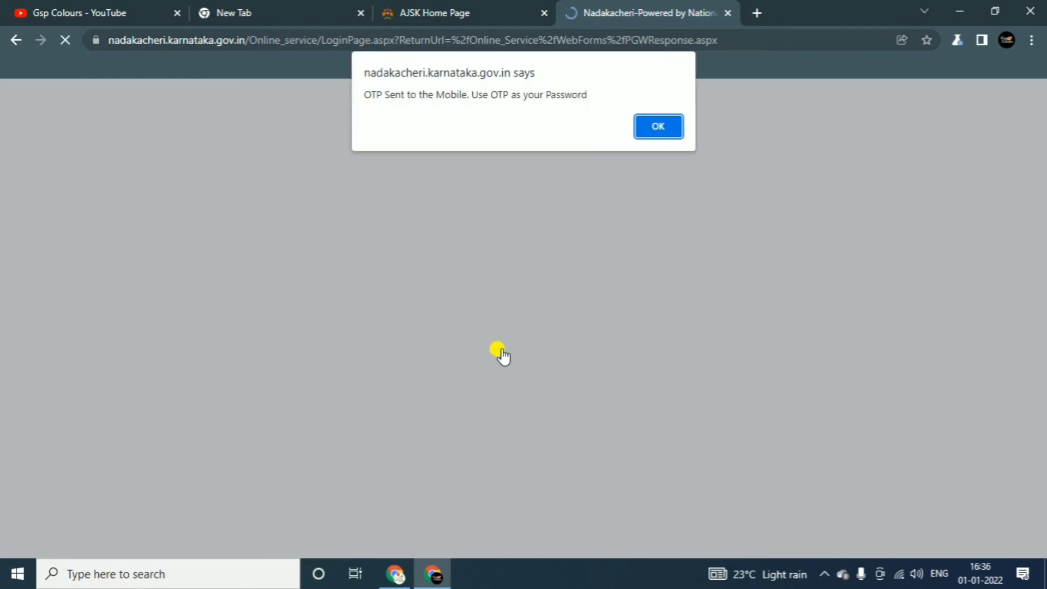
left_click(662, 131)
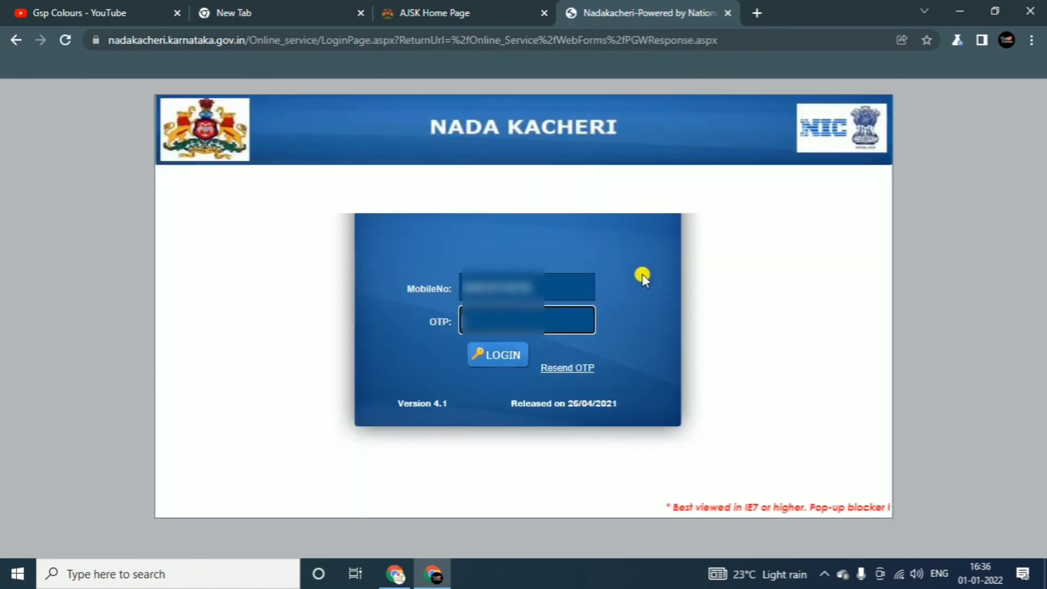
type("1")
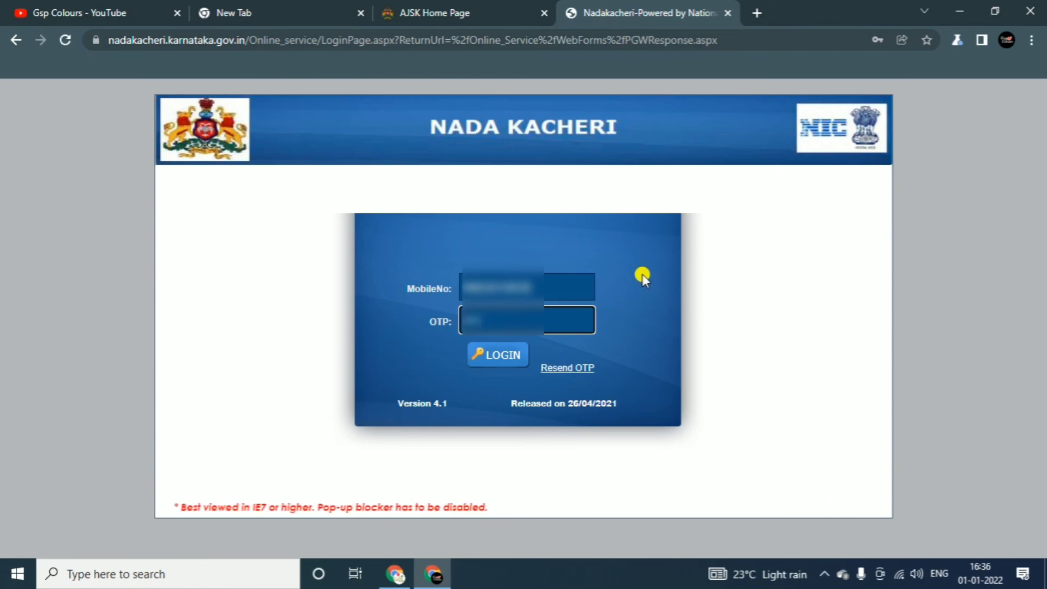
type("1")
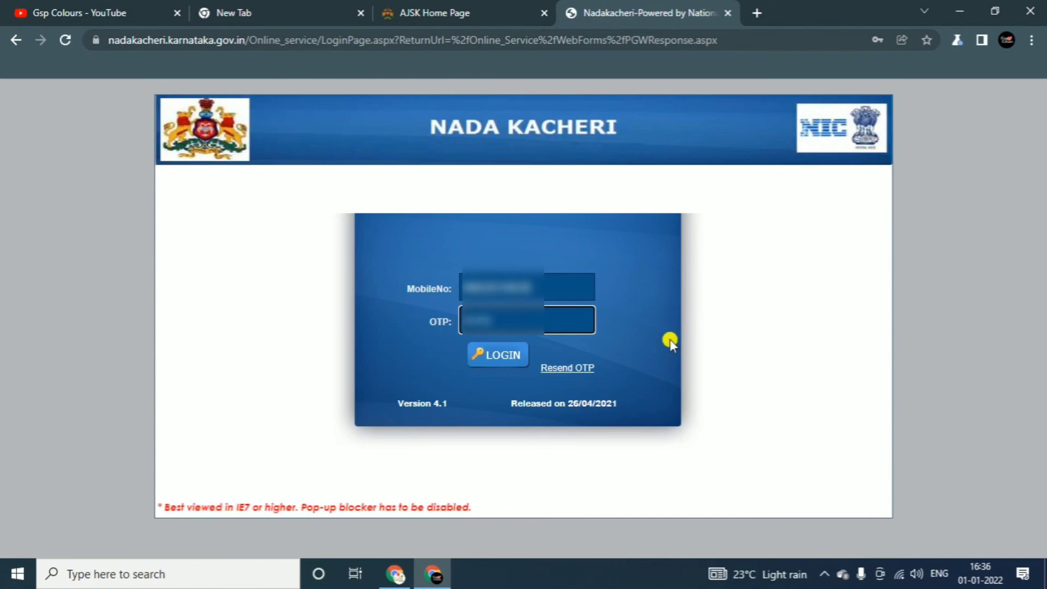
left_click(512, 361)
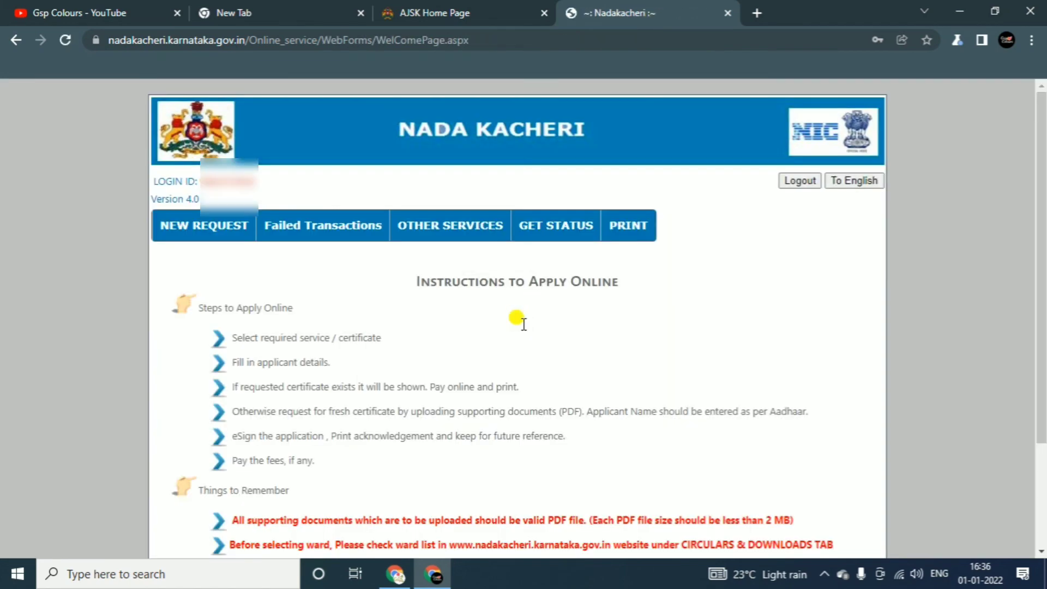